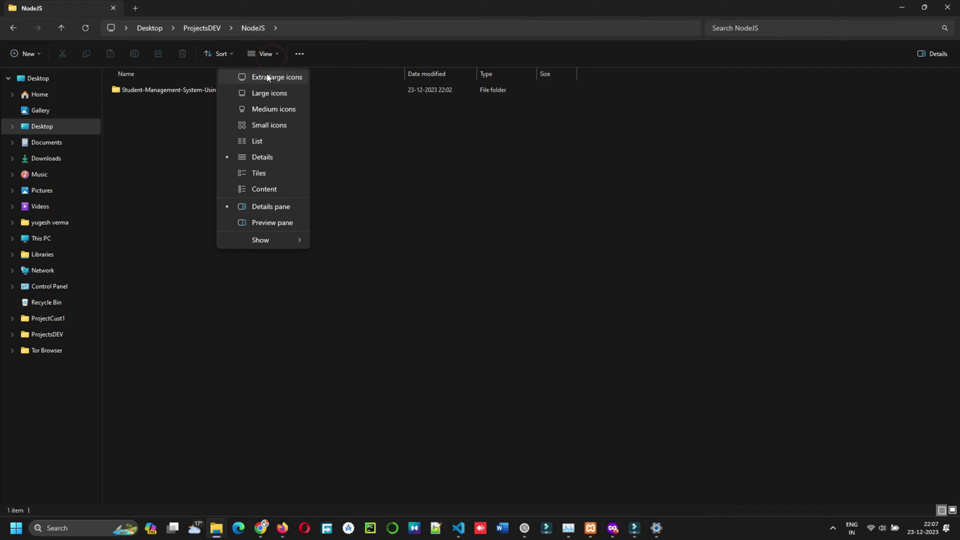
# - Browse the Student-Management-System project's database folder to look at the SQL dump
pyautogui.doubleClick(116, 89)
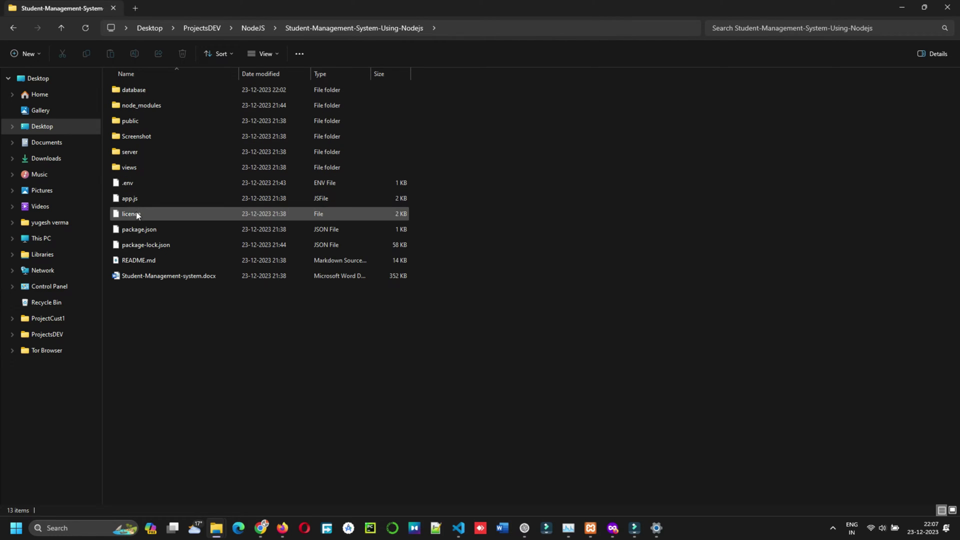
pyautogui.click(120, 92)
pyautogui.doubleClick(120, 92)
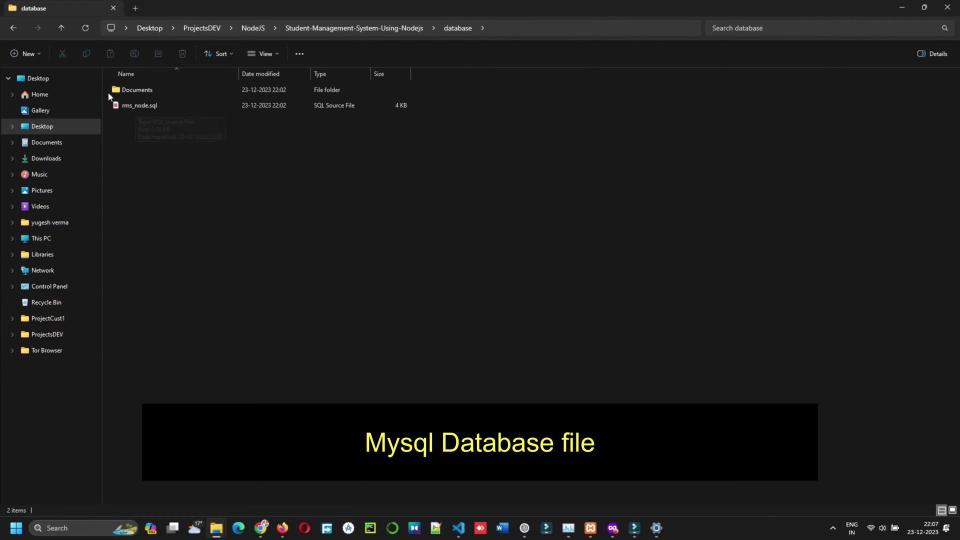
pyautogui.click(60, 29)
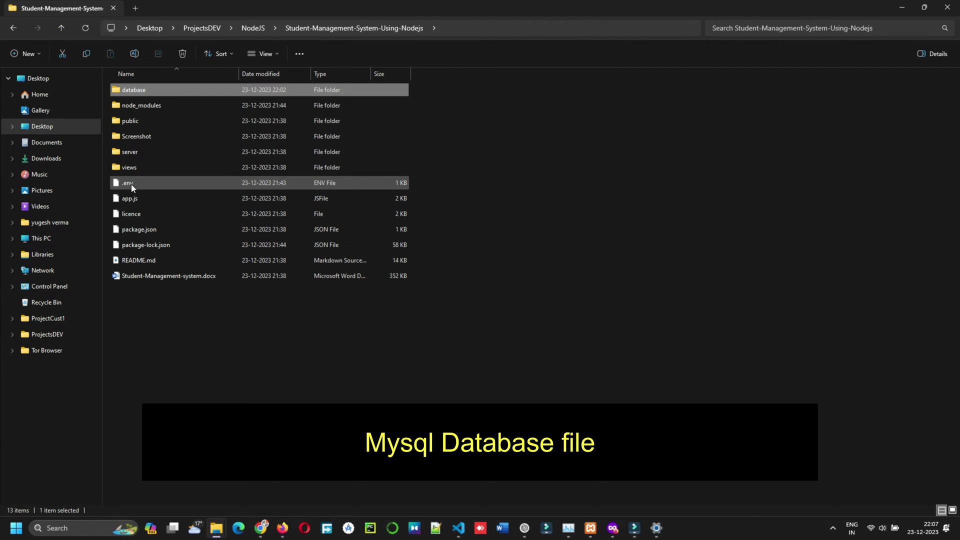
pyautogui.click(61, 29)
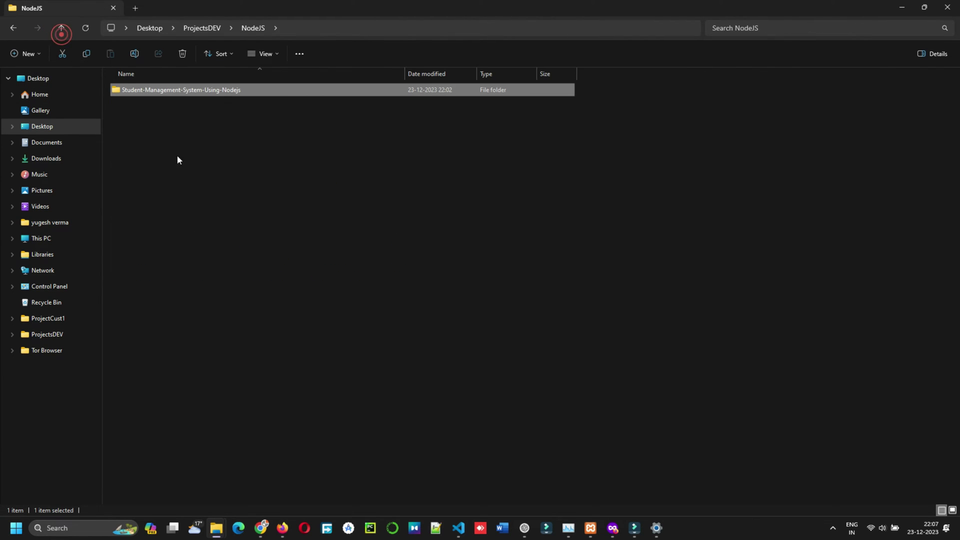
# - Close the currently open folder in Visual Studio Code with File > Close Folder
pyautogui.click(457, 526)
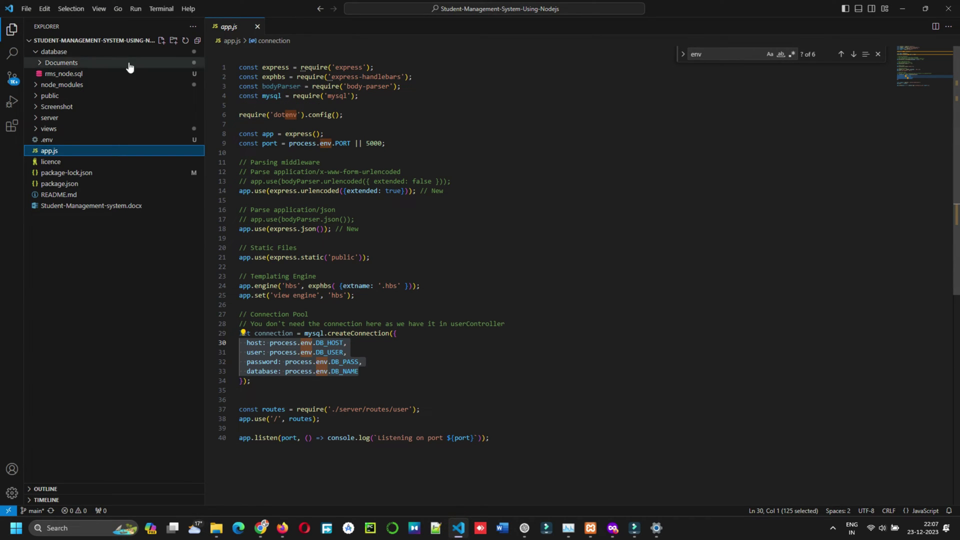
pyautogui.click(26, 9)
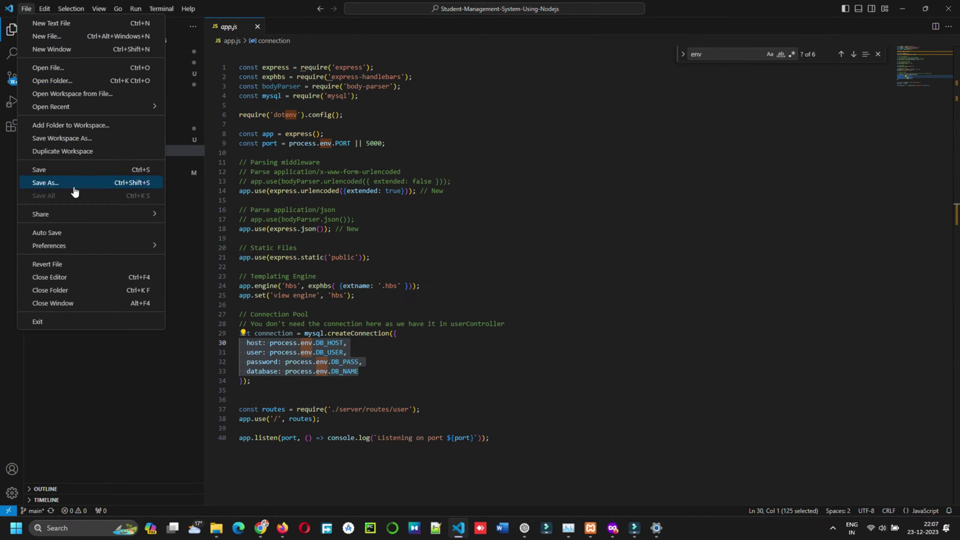
pyautogui.click(46, 290)
# - Reopen the Student-Management-System project folder in Visual Studio Code via Open with Code
pyautogui.moveTo(217, 525)
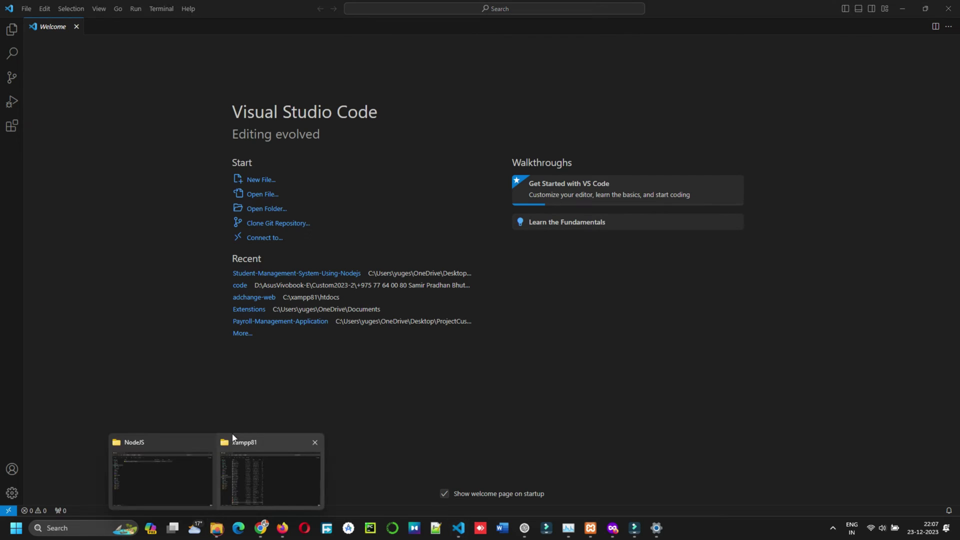
pyautogui.click(162, 475)
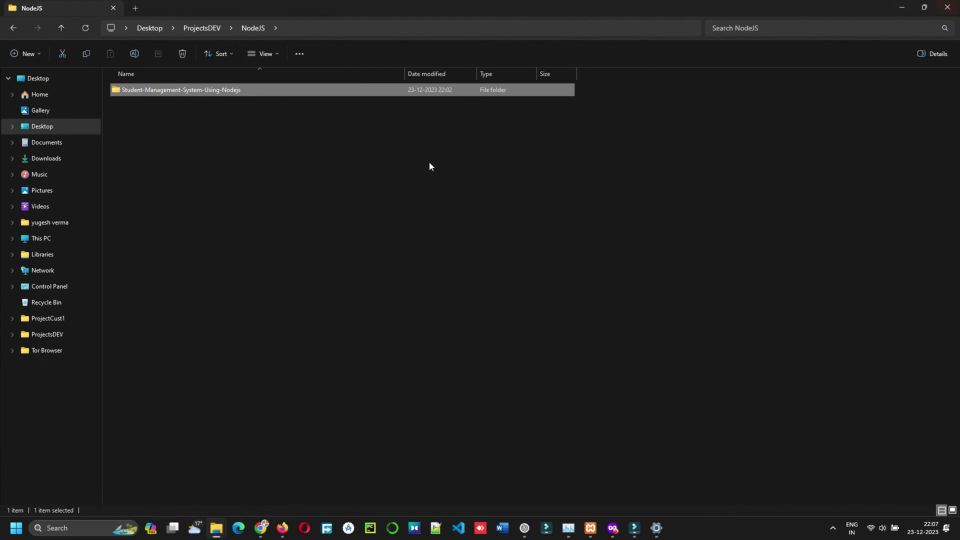
pyautogui.rightClick(145, 93)
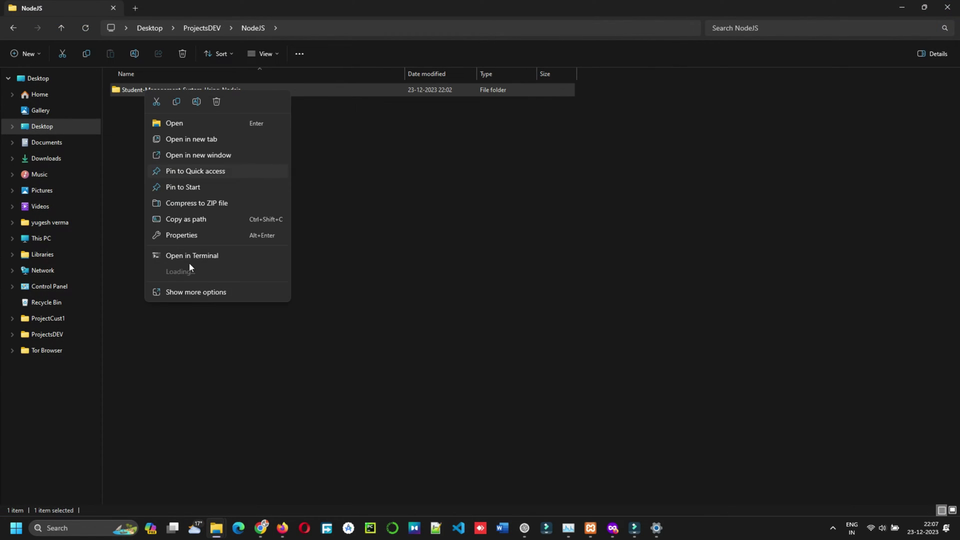
pyautogui.click(195, 292)
pyautogui.click(224, 209)
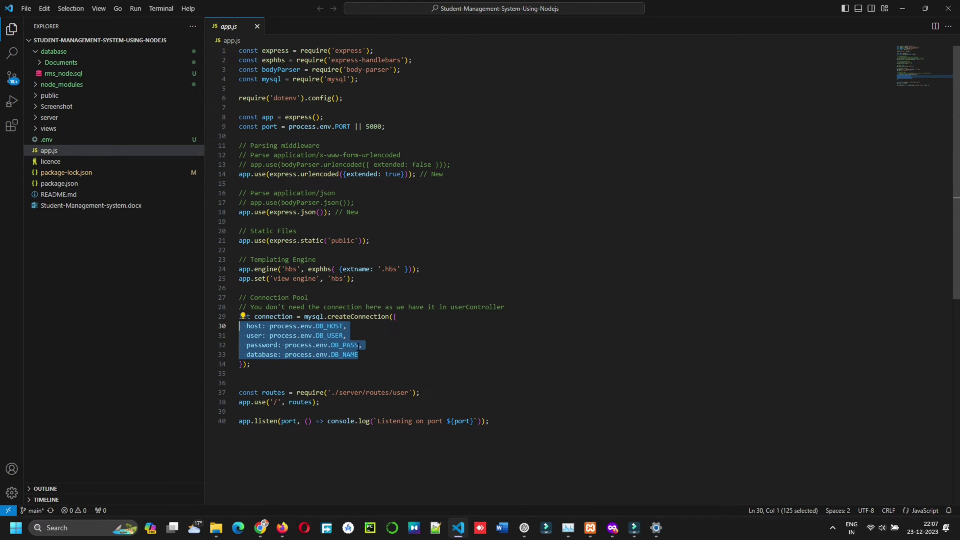
pyautogui.click(299, 372)
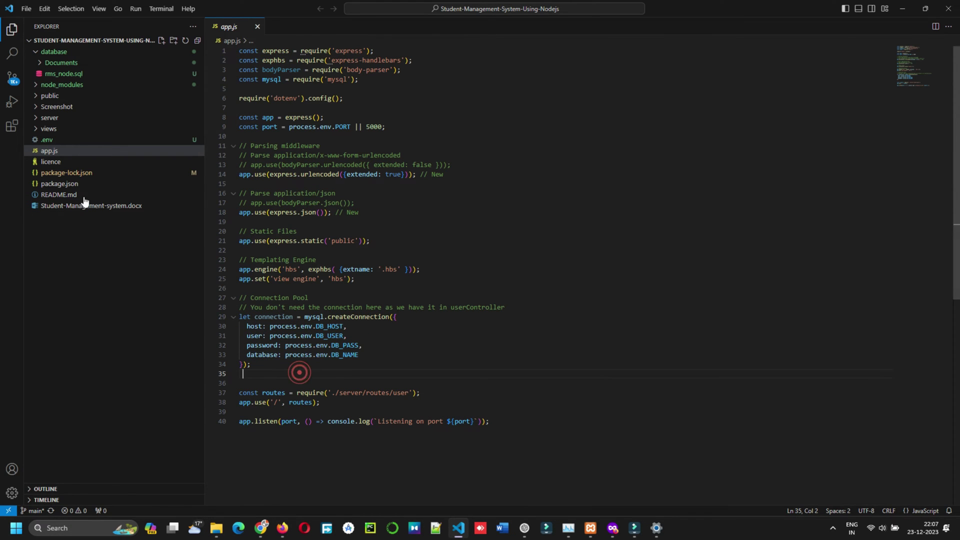
# - Open .env and highlight DB_HOST localhost, DB_USER root, the empty DB_PASS and DB_NAME rms_node
pyautogui.click(49, 146)
pyautogui.click(48, 141)
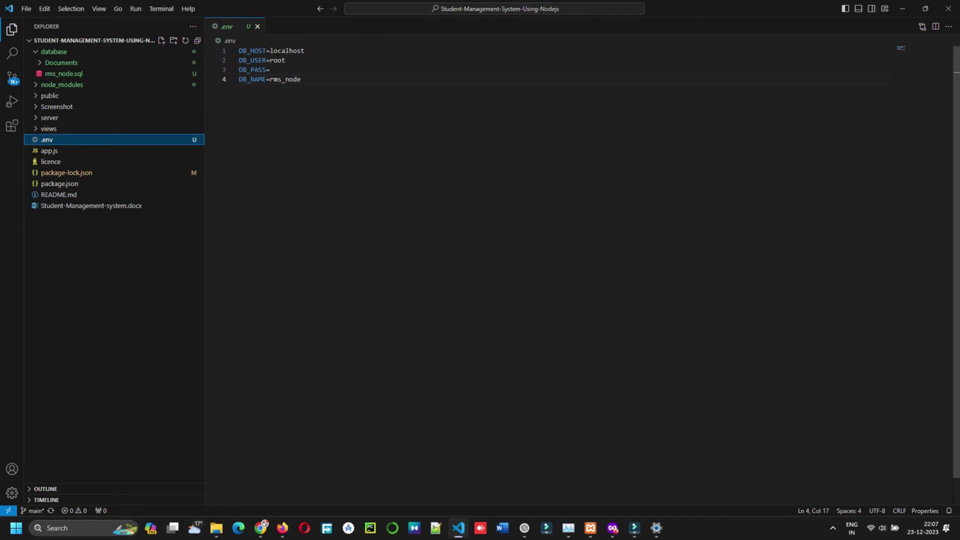
pyautogui.doubleClick(273, 51)
pyautogui.click(277, 60)
pyautogui.doubleClick(277, 60)
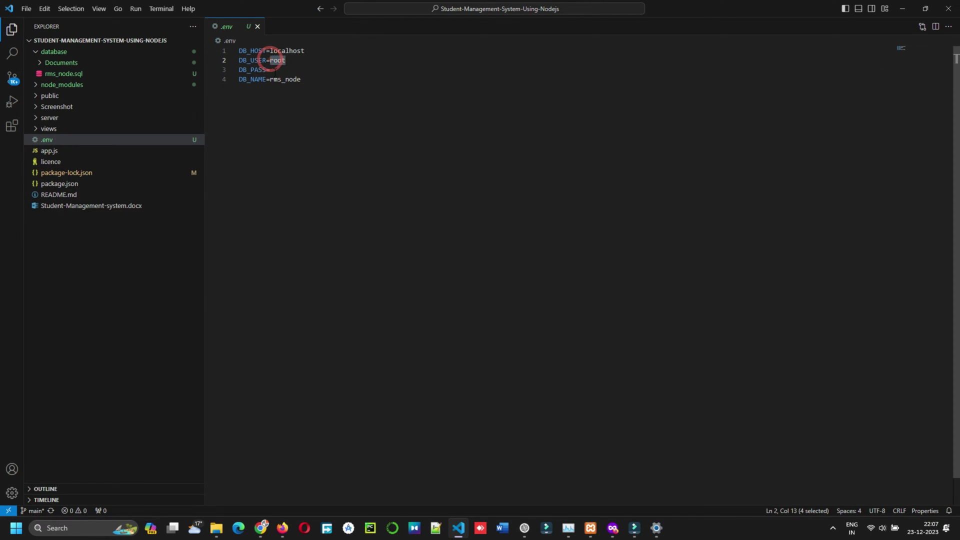
pyautogui.click(270, 70)
pyautogui.doubleClick(274, 79)
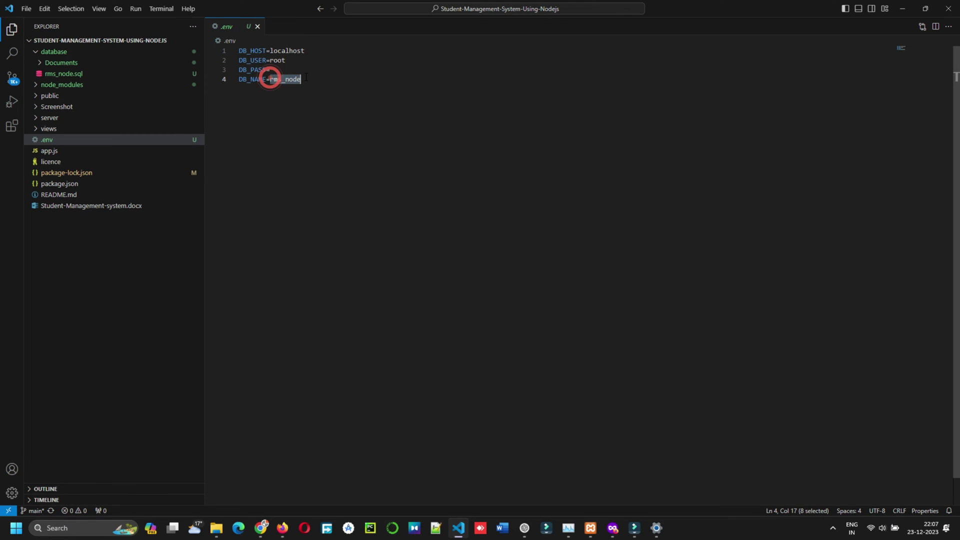
# - Open the rms_node database in phpMyAdmin and check its name in the address
pyautogui.click(282, 528)
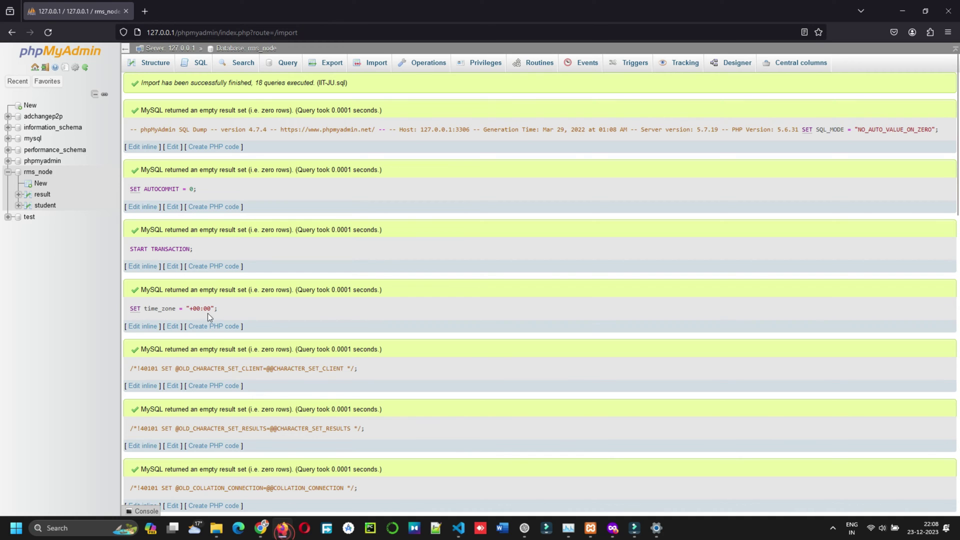
pyautogui.click(31, 172)
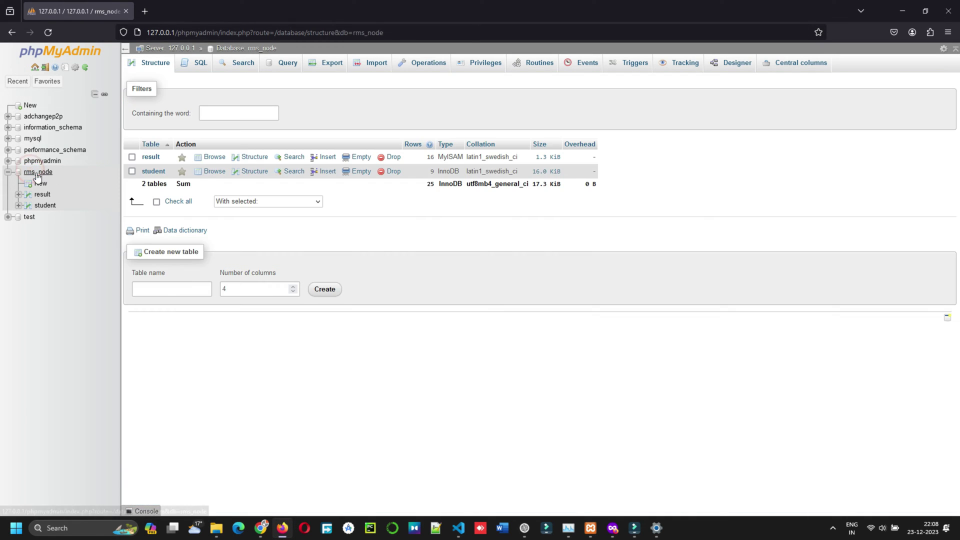
pyautogui.click(27, 172)
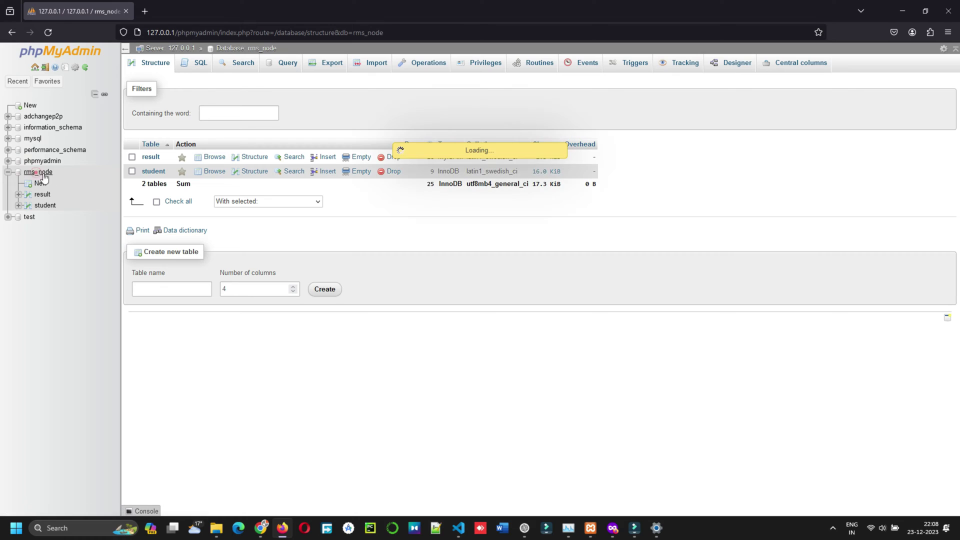
pyautogui.click(368, 32)
pyautogui.doubleClick(368, 33)
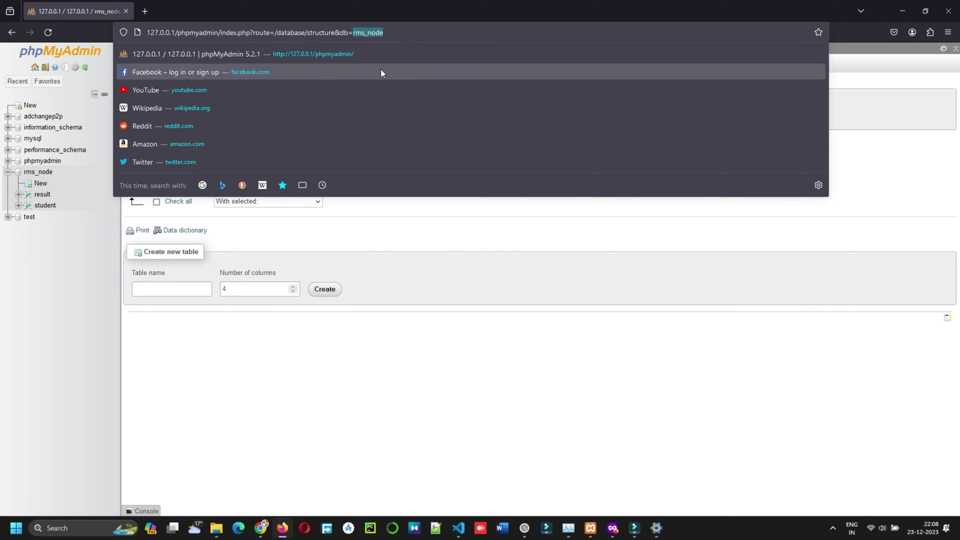
pyautogui.click(295, 375)
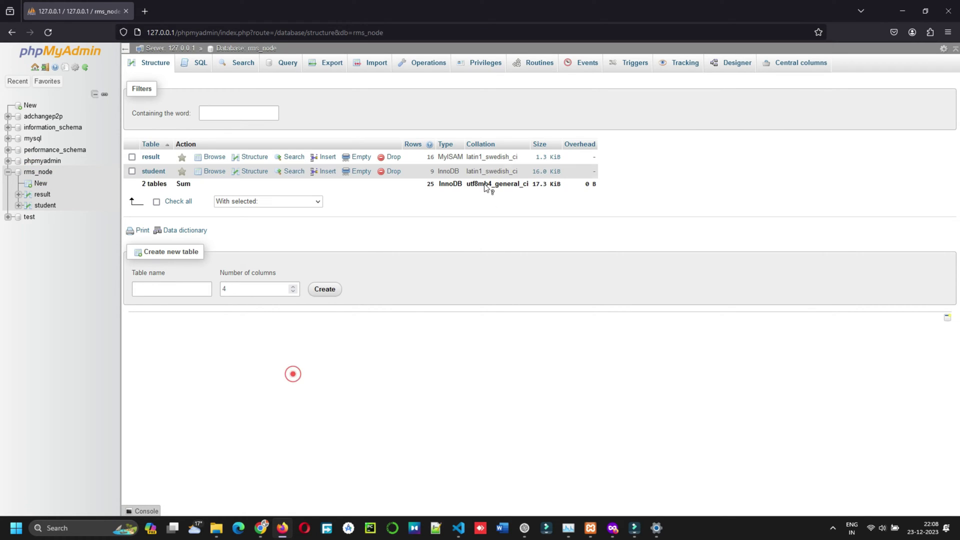
# - Browse the result (16 rows) and student (9 rows) tables, then return to VS Code
pyautogui.click(148, 158)
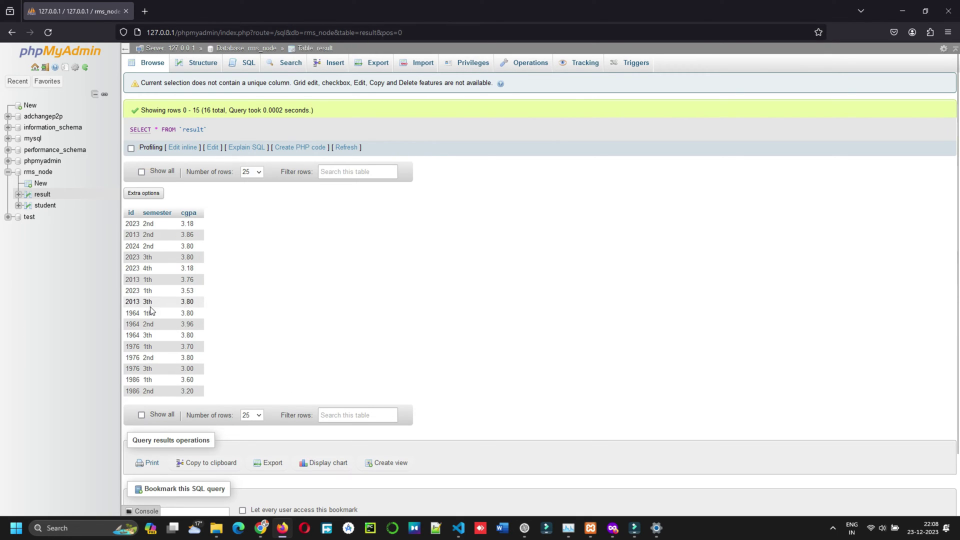
pyautogui.click(42, 206)
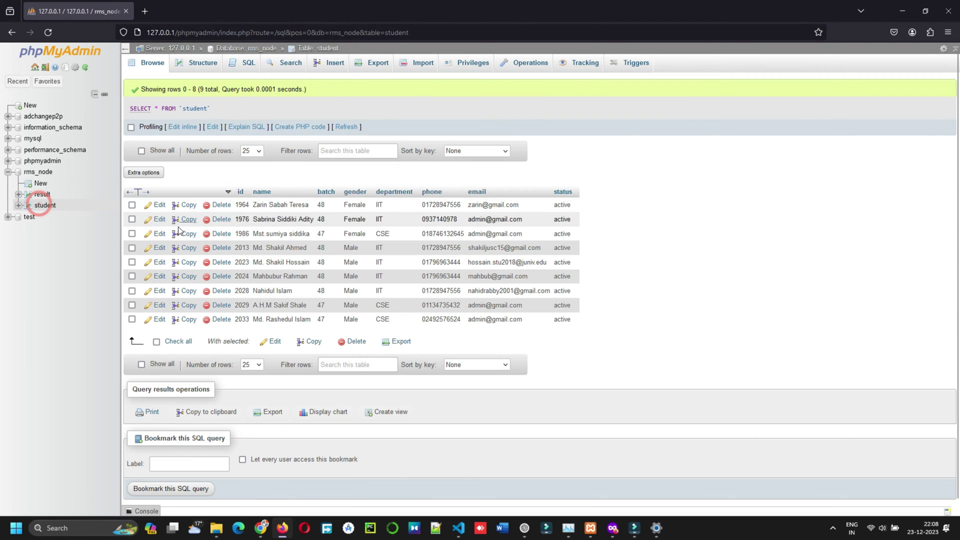
pyautogui.click(37, 173)
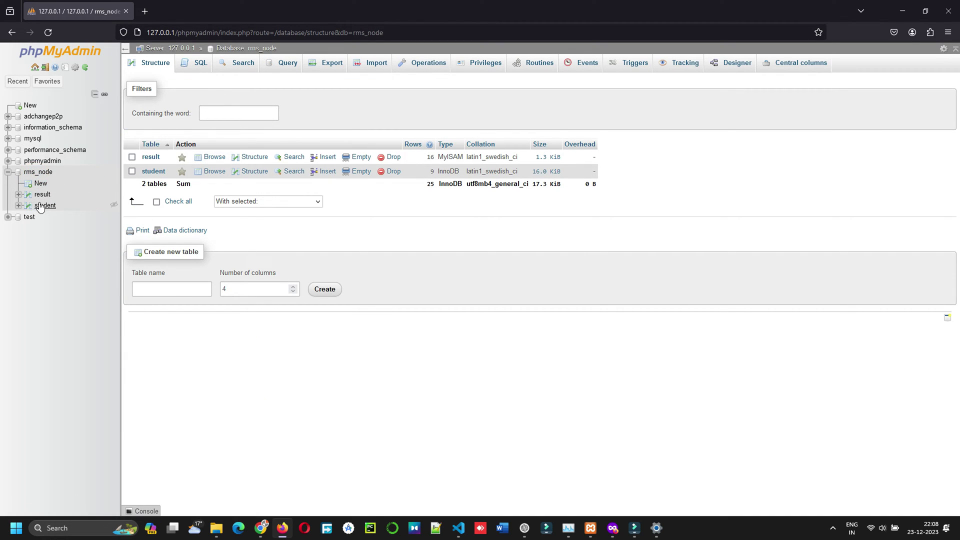
pyautogui.click(42, 194)
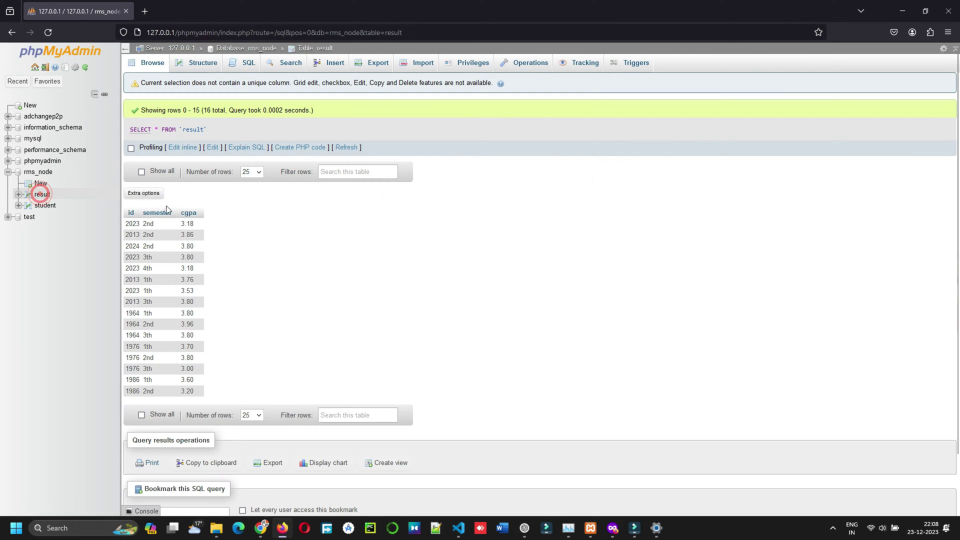
pyautogui.click(45, 205)
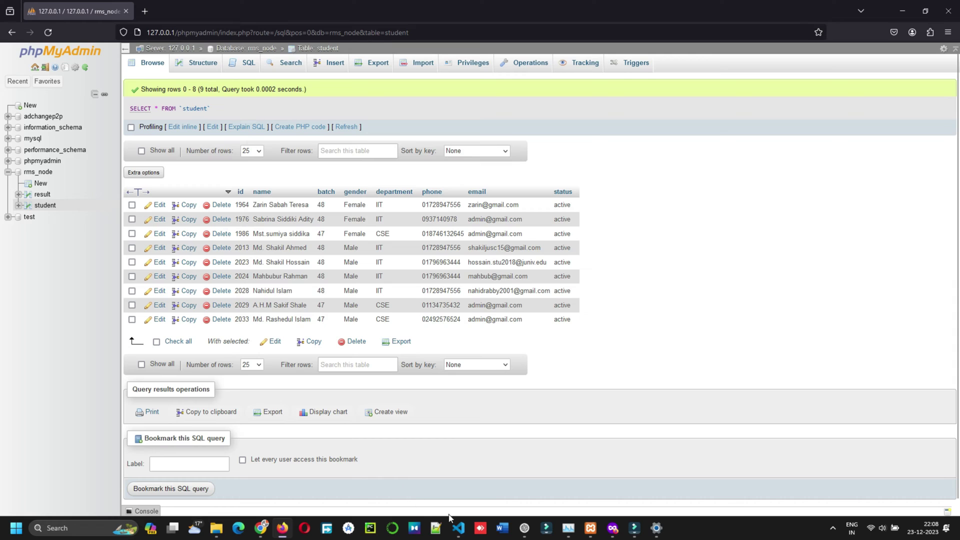
pyautogui.click(457, 527)
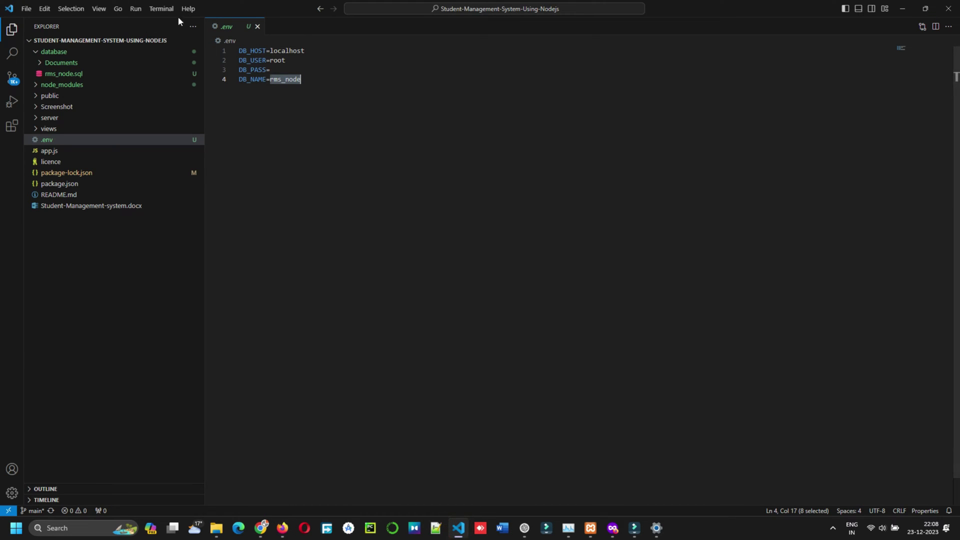
# - Open app.js and review its database connection settings, including DB_NAME
pyautogui.click(46, 151)
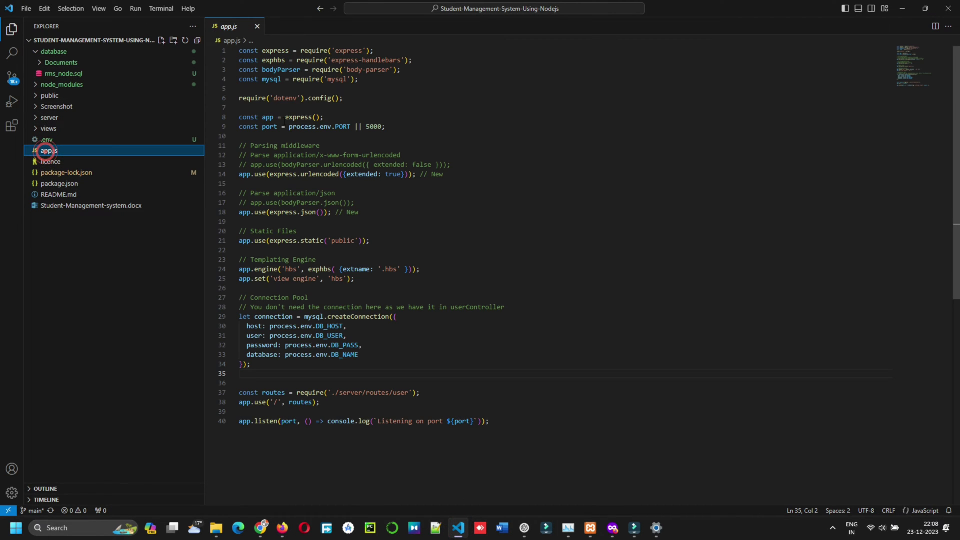
pyautogui.click(336, 326)
pyautogui.click(336, 335)
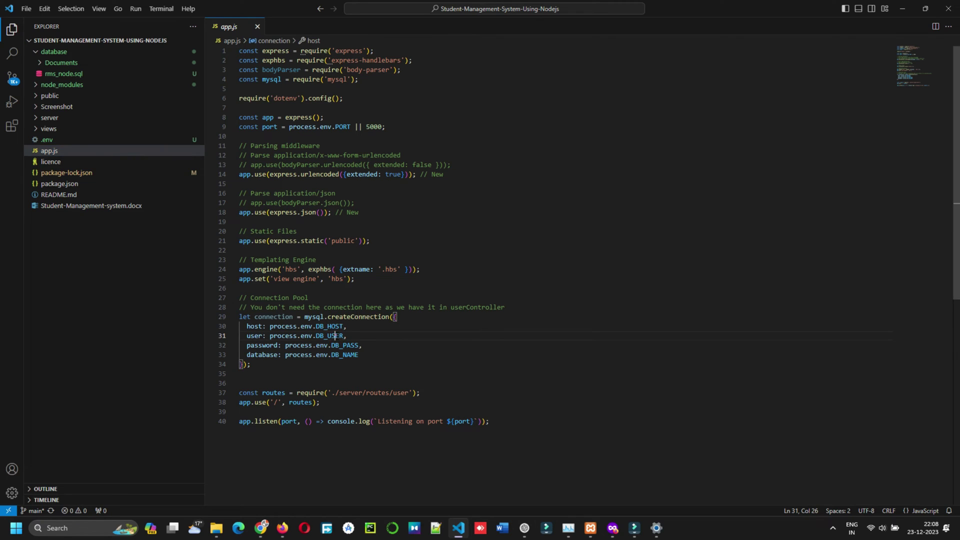
pyautogui.click(340, 345)
pyautogui.click(346, 355)
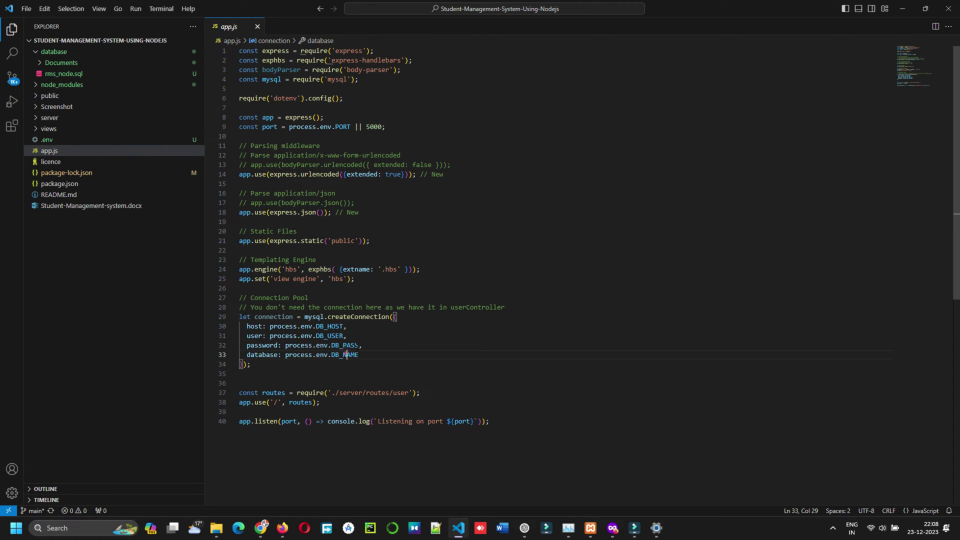
# - Run node app.js in a new, enlarged terminal and confirm it listens on port 5000
pyautogui.click(159, 9)
pyautogui.click(204, 22)
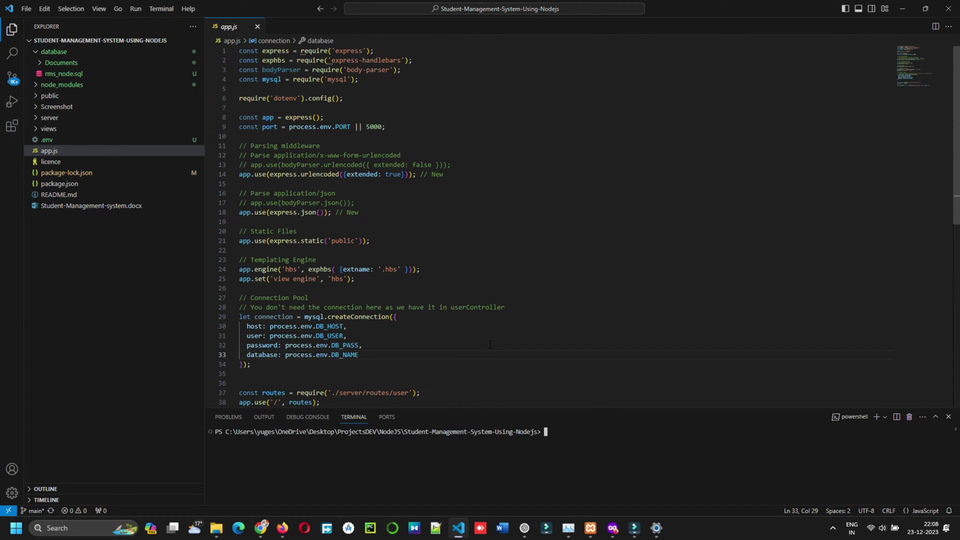
pyautogui.moveTo(715, 408); pyautogui.dragTo(703, 326)
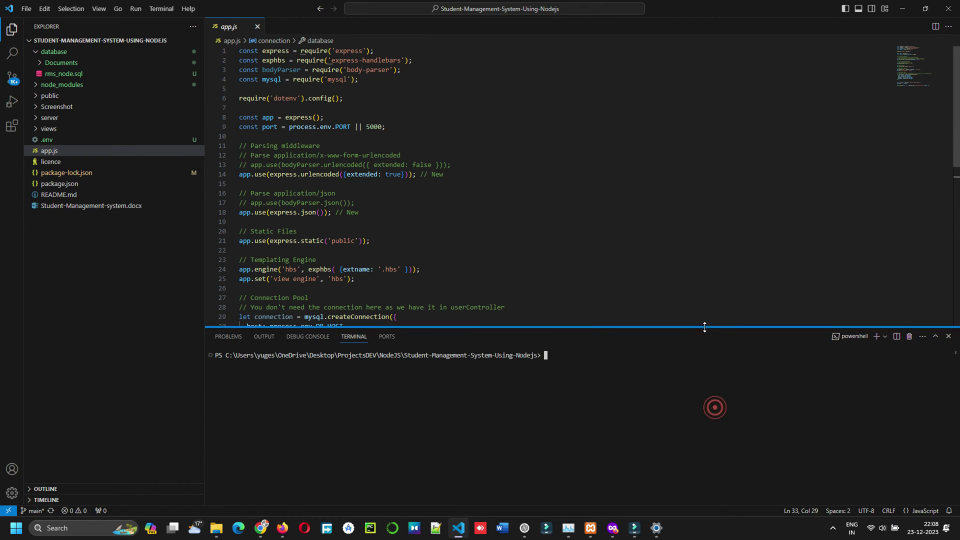
pyautogui.write('n')
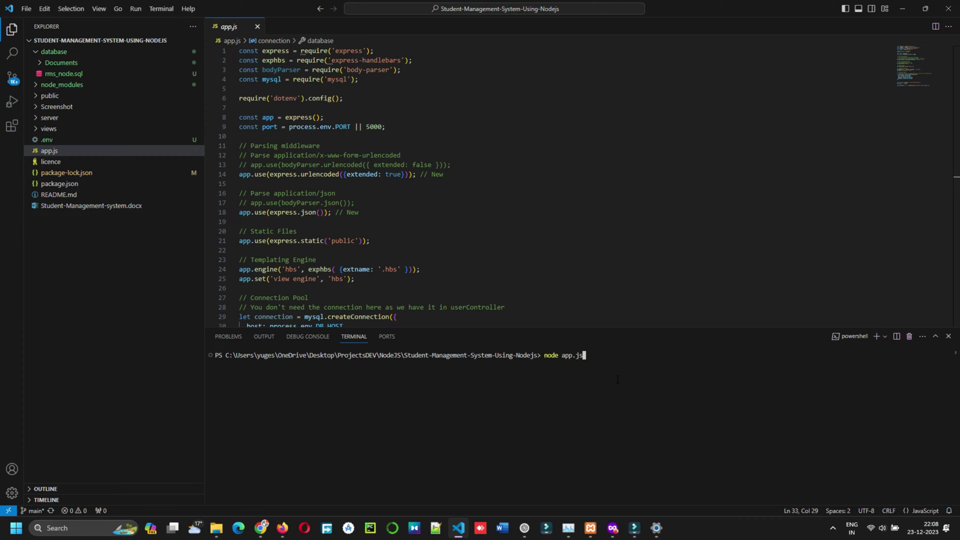
pyautogui.write('ode app.js')
pyautogui.press('Return')
pyautogui.doubleClick(278, 363)
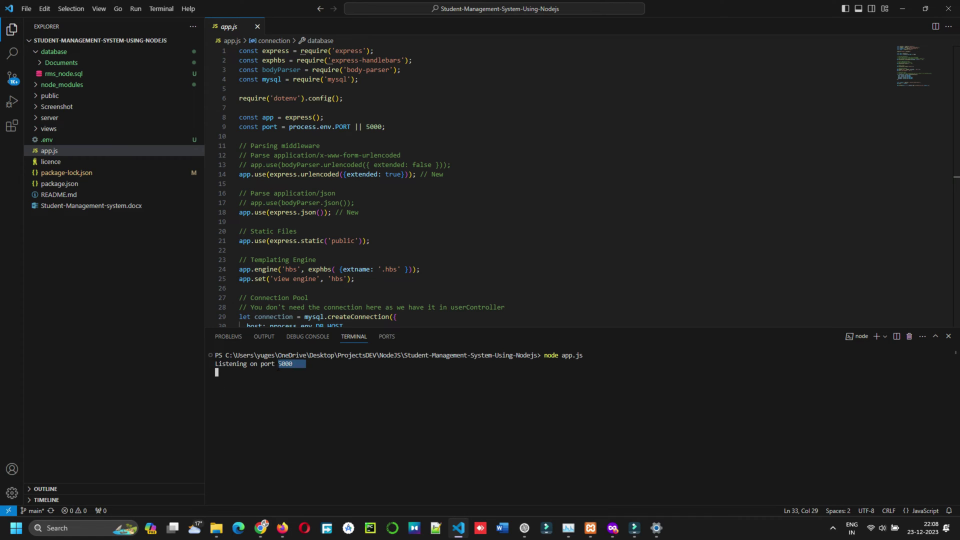
# - Open a new Firefox tab beside phpMyAdmin and enter the address 127.0.0.1:5000
pyautogui.rightClick(276, 362)
pyautogui.click(282, 527)
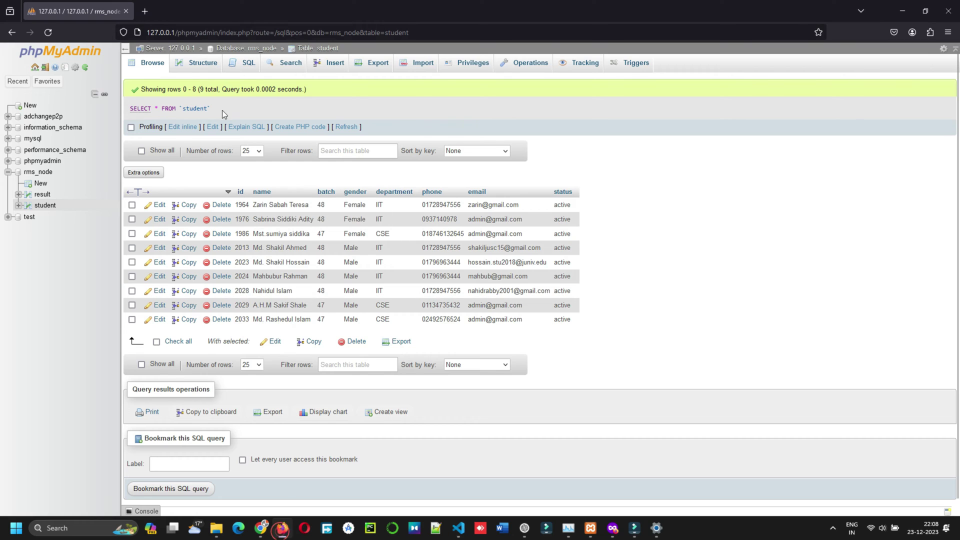
pyautogui.click(144, 11)
pyautogui.write('127')
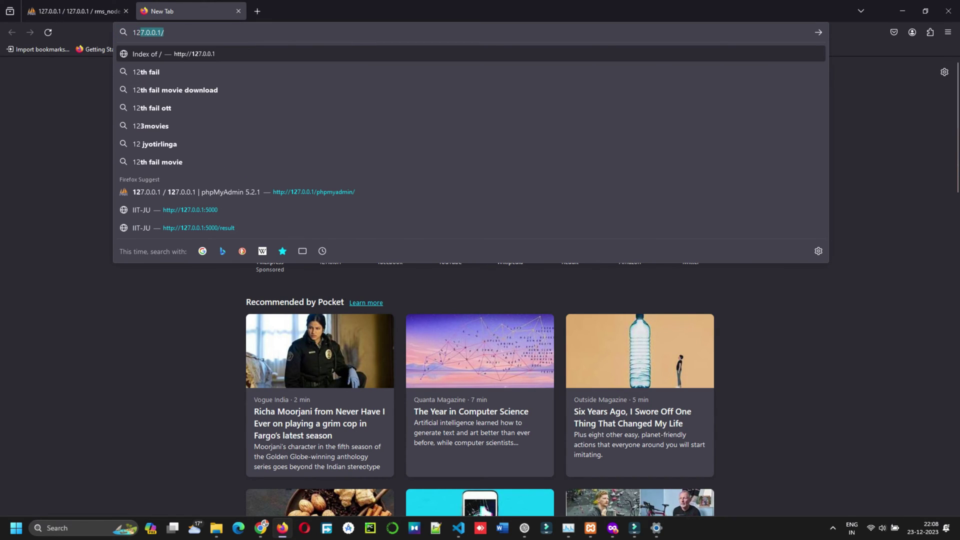
pyautogui.write('.0.0.1')
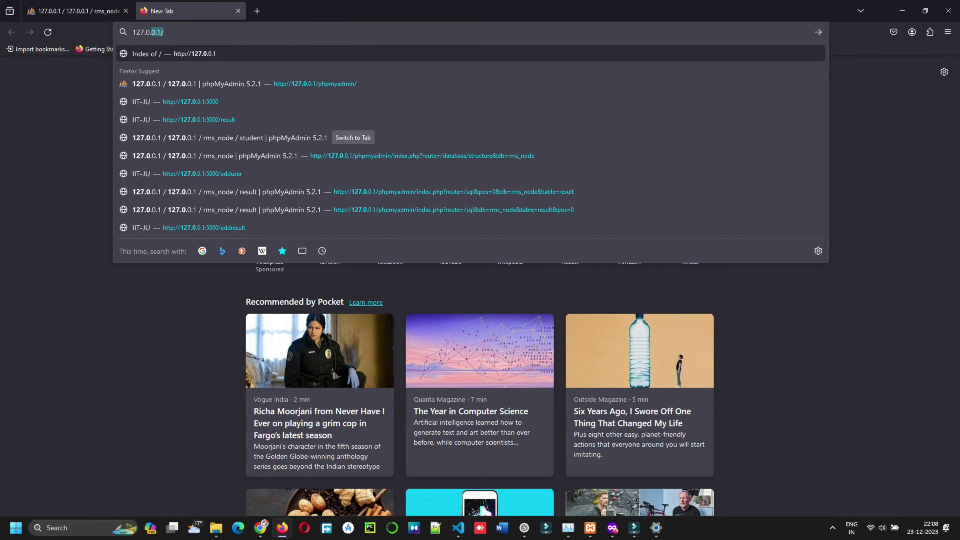
pyautogui.write(':5000')
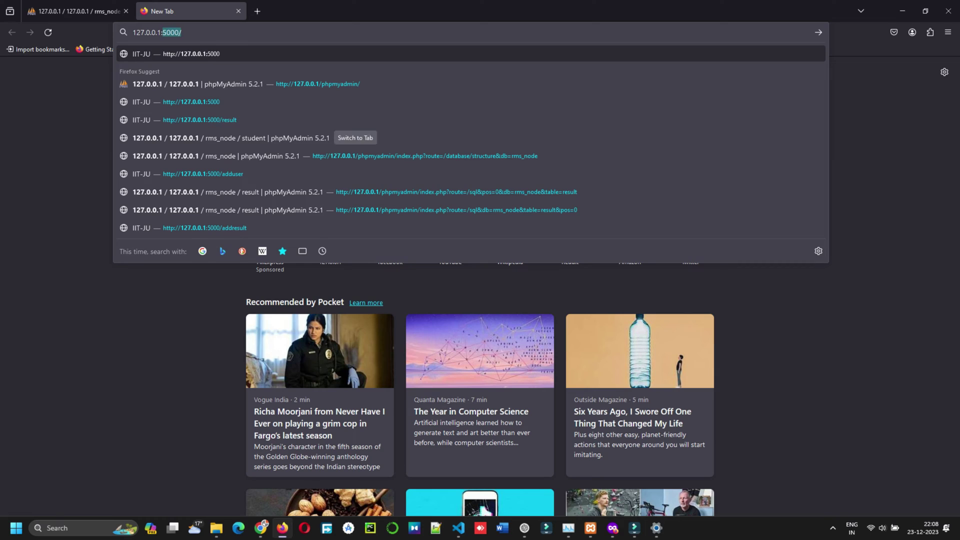
# - Load the app, open the Add Student form, and enter ID 2000 and the student's name
pyautogui.press('Return')
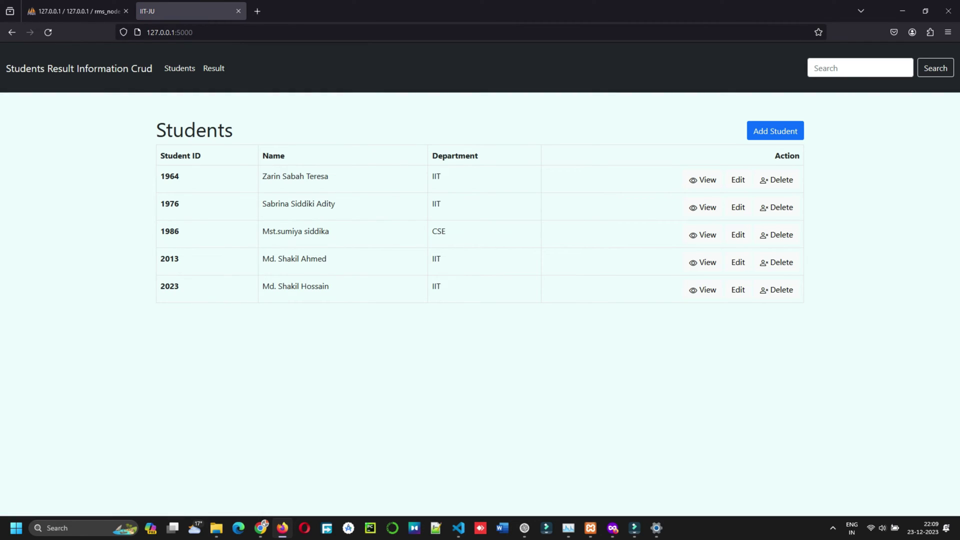
pyautogui.click(757, 131)
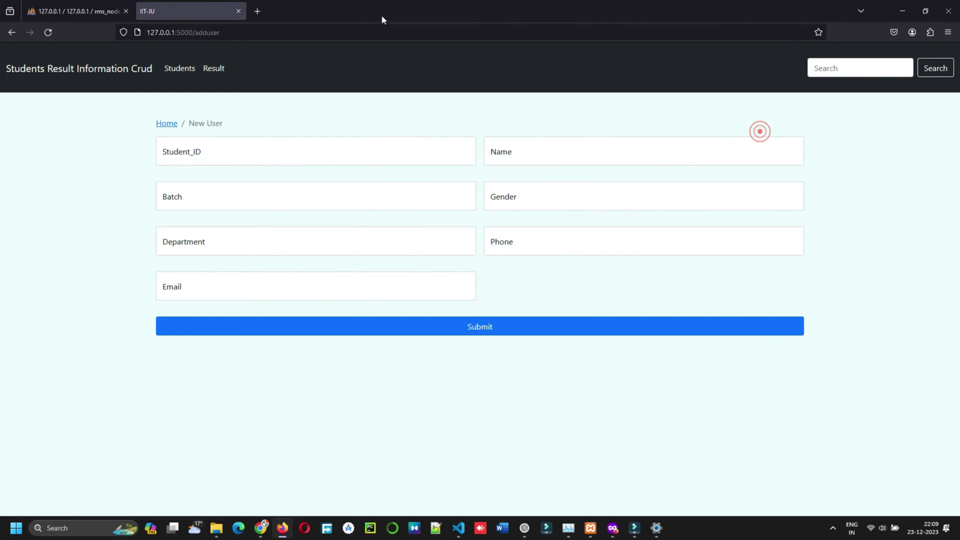
pyautogui.click(184, 147)
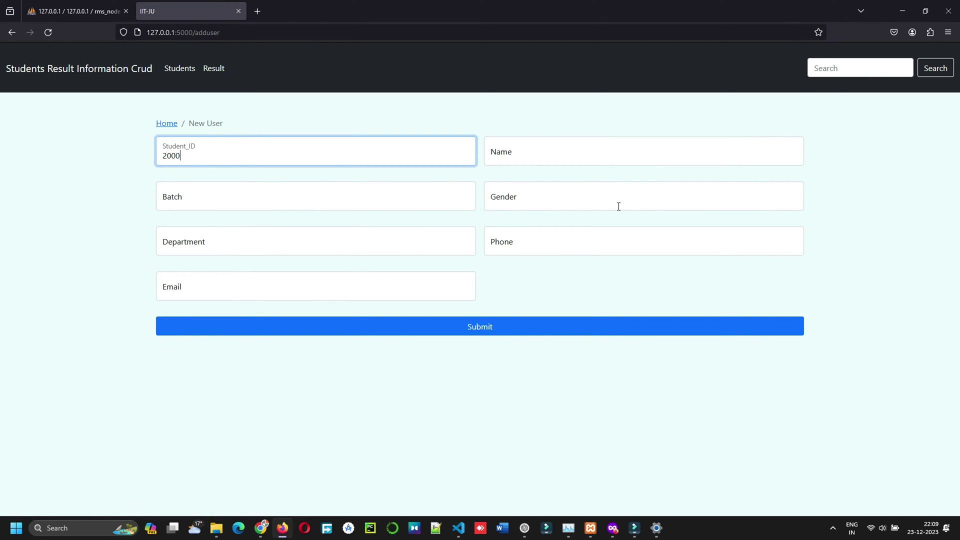
pyautogui.click(594, 143)
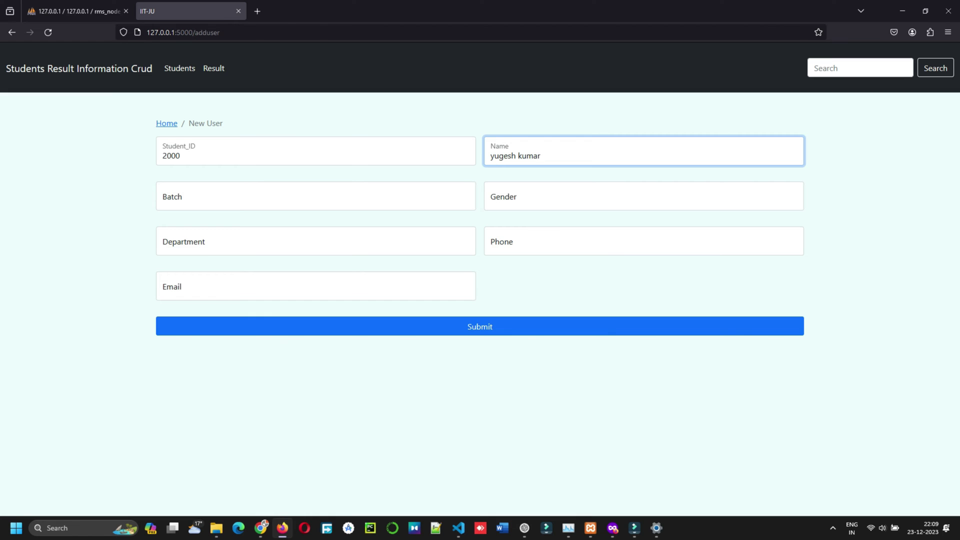
pyautogui.press('BackSpace')
pyautogui.press('BackSpace')
pyautogui.press('BackSpace')
pyautogui.press('BackSpace')
pyautogui.press('BackSpace')
pyautogui.press('BackSpace')
pyautogui.press('BackSpace')
pyautogui.press('BackSpace')
pyautogui.press('BackSpace')
# - Fill in batch B.tech, gender Male and department CSE for the new student
pyautogui.click(196, 199)
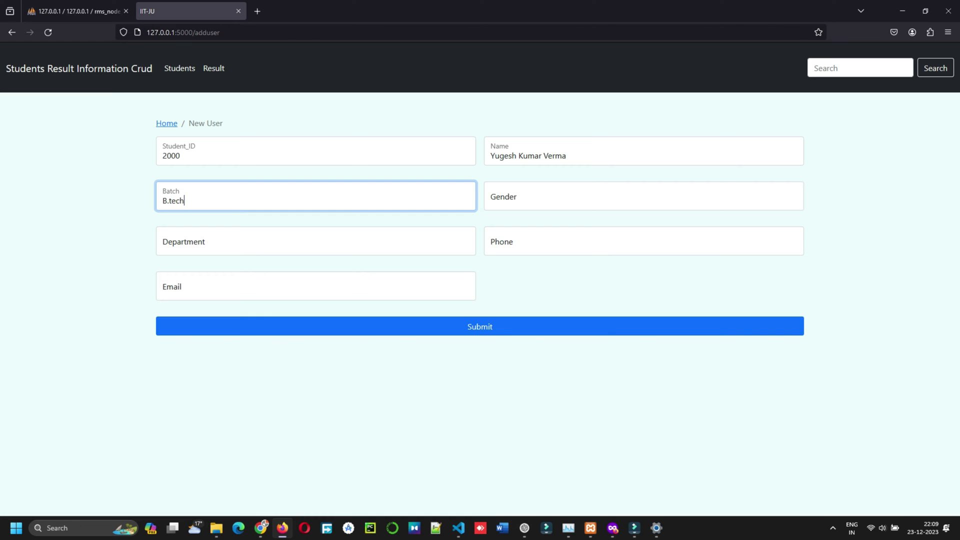
pyautogui.click(523, 204)
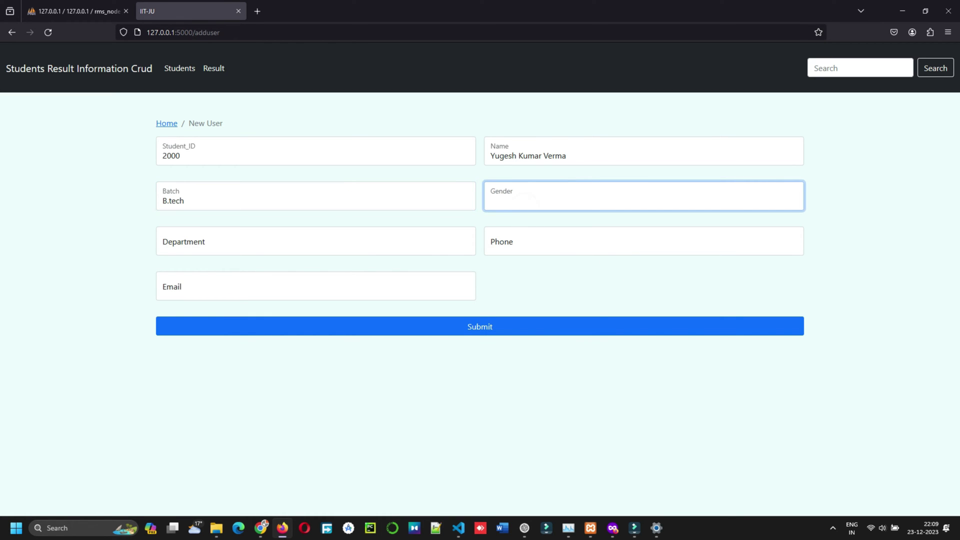
pyautogui.press('F11')
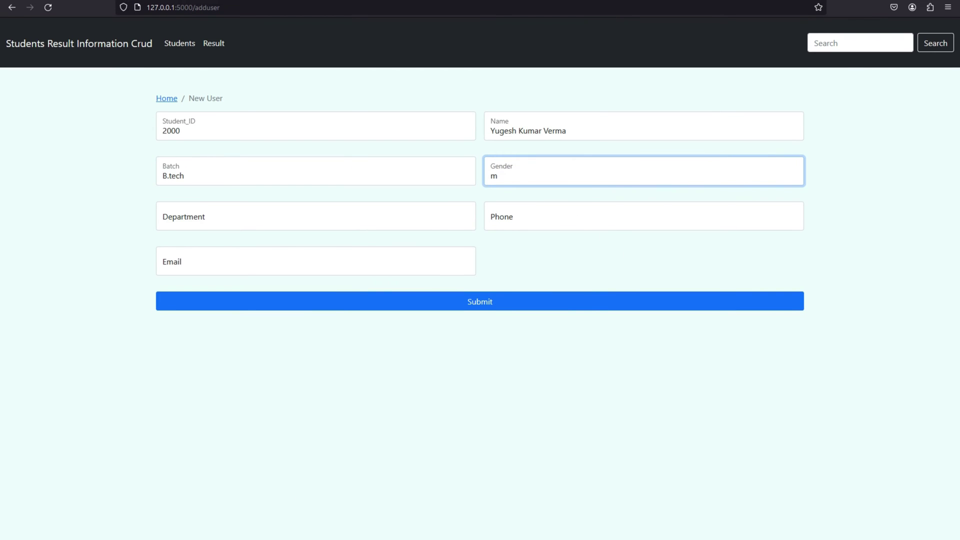
pyautogui.click(556, 460)
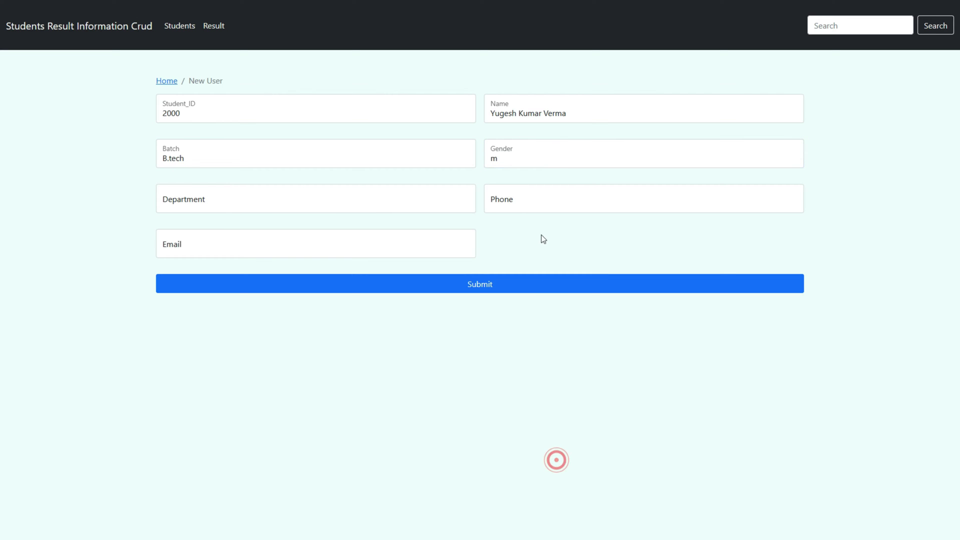
pyautogui.click(504, 158)
pyautogui.press('BackSpace')
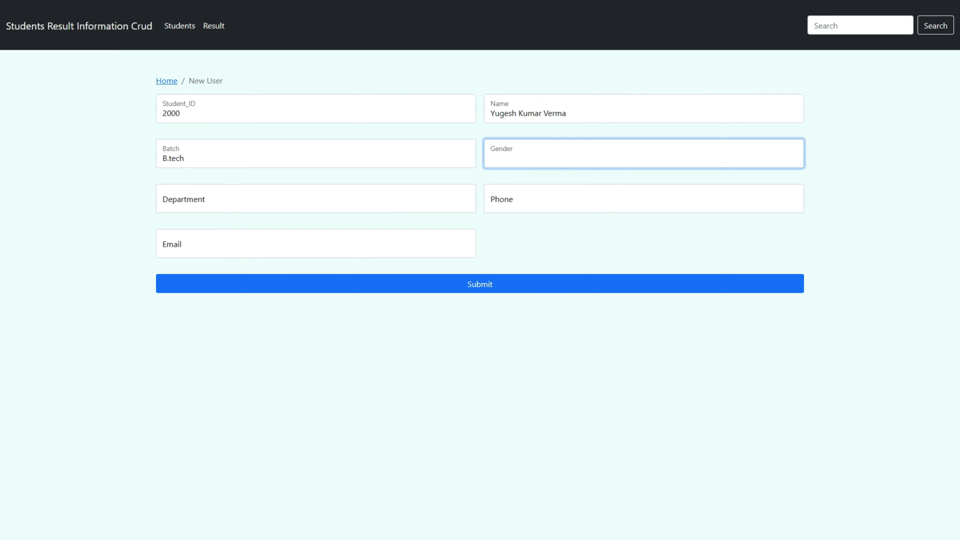
pyautogui.write('Male')
pyautogui.click(202, 199)
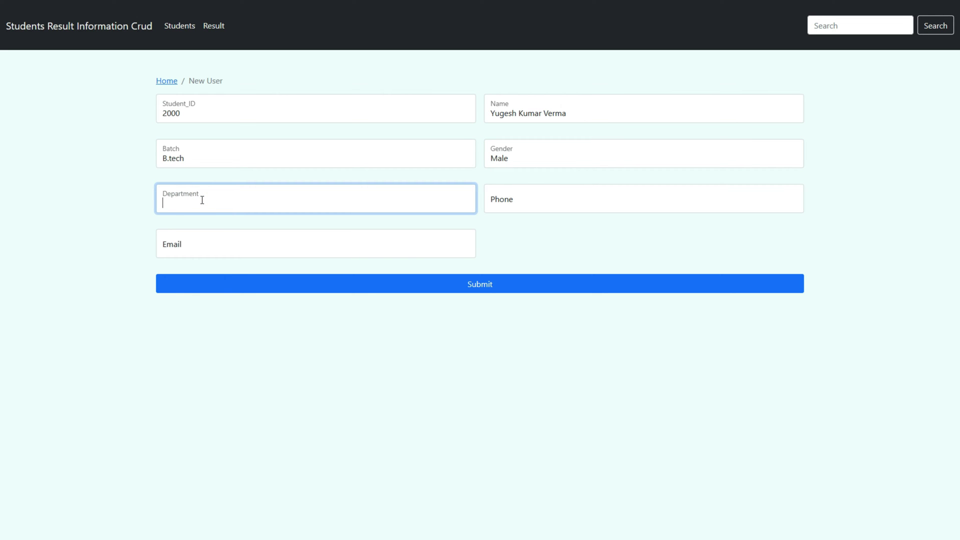
pyautogui.write('CSE')
# - Enter the student's phone number and e-mail, then submit to get 'Student added successfully.'
pyautogui.click(508, 206)
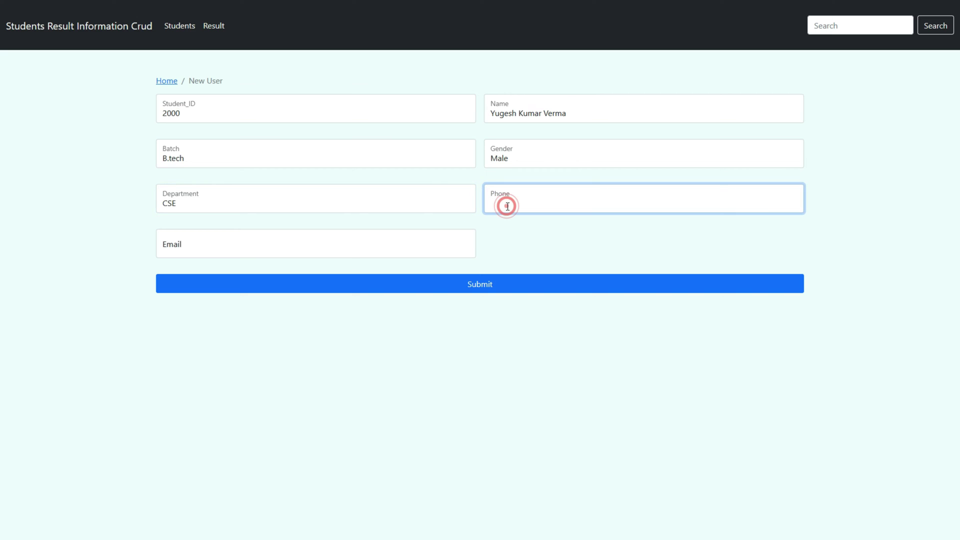
pyautogui.write('(1')
pyautogui.press('F11')
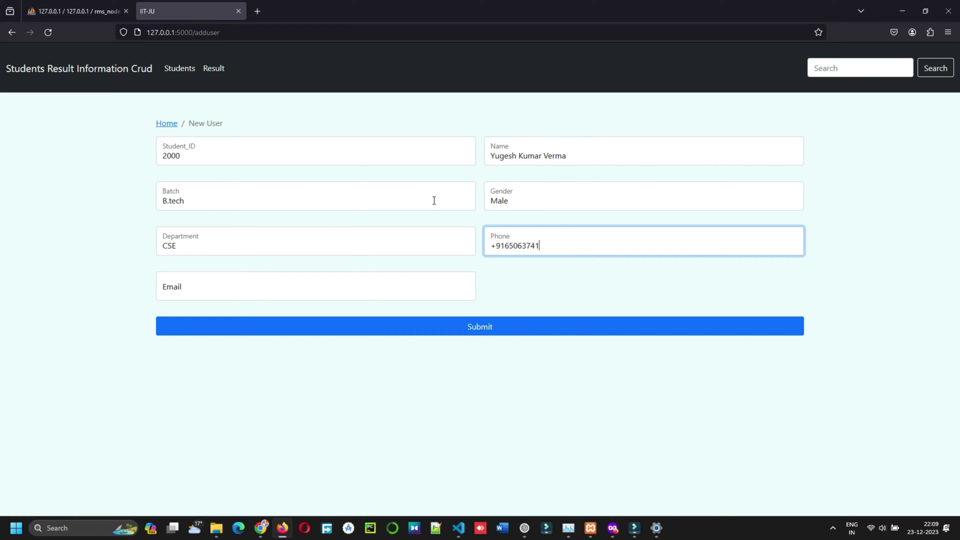
pyautogui.click(176, 290)
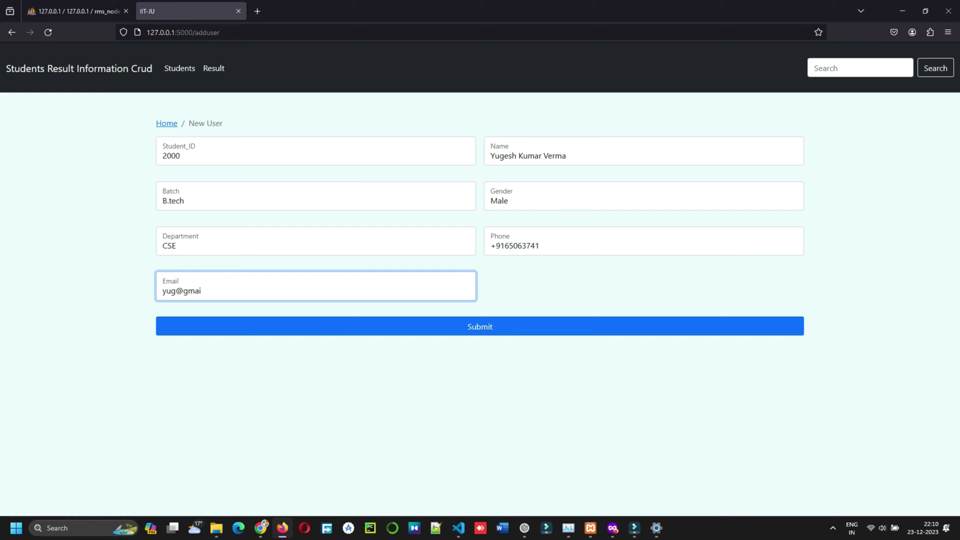
pyautogui.click(483, 326)
pyautogui.moveTo(203, 150); pyautogui.dragTo(287, 152)
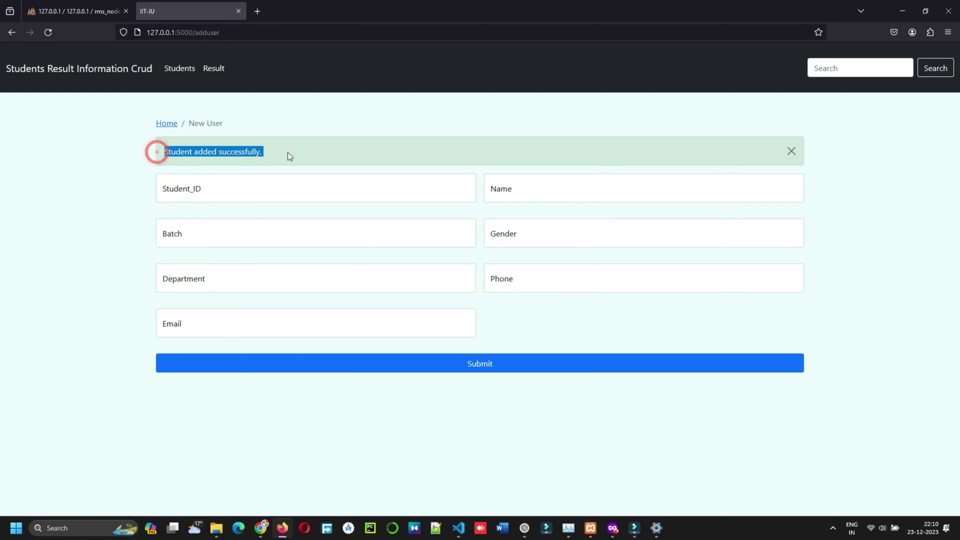
# - Copy the new student ID 2000 from the Students list
pyautogui.click(167, 123)
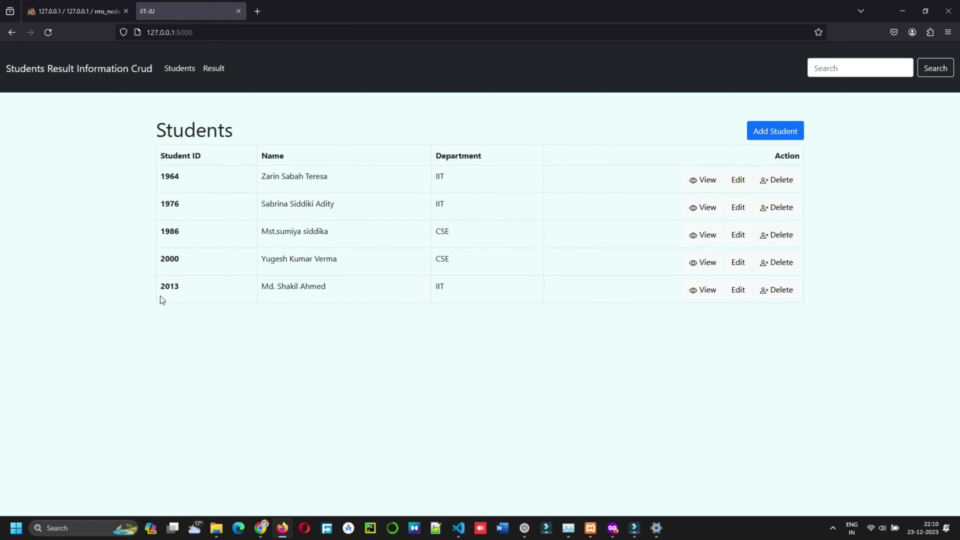
pyautogui.moveTo(159, 286); pyautogui.dragTo(155, 259)
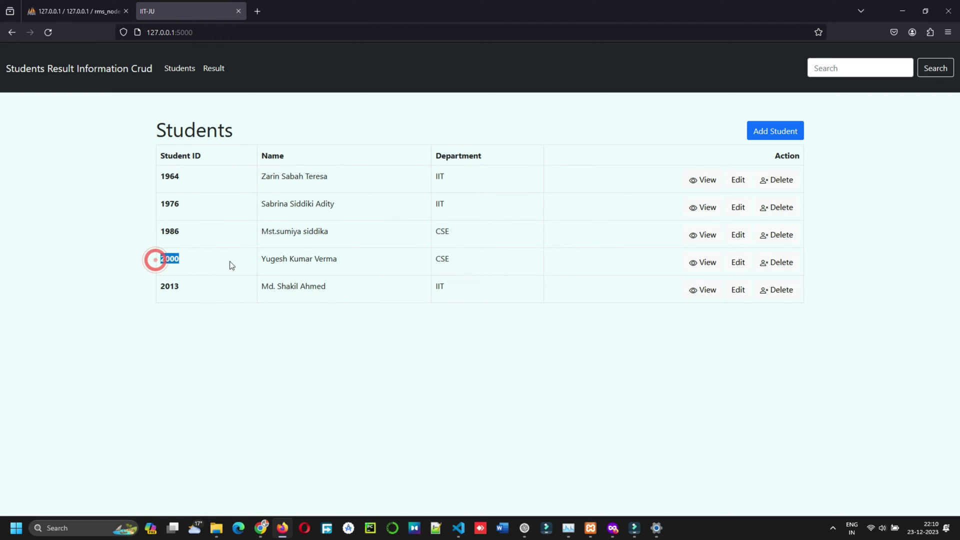
pyautogui.rightClick(174, 258)
pyautogui.click(190, 268)
# - Open the Add Result form from the Results page and paste Student_ID 2000
pyautogui.click(211, 70)
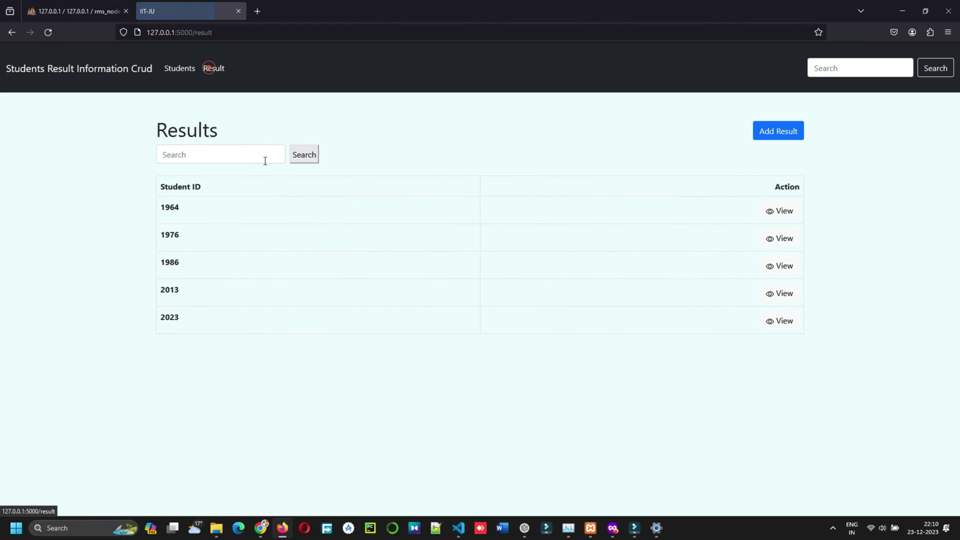
pyautogui.click(220, 158)
pyautogui.click(778, 130)
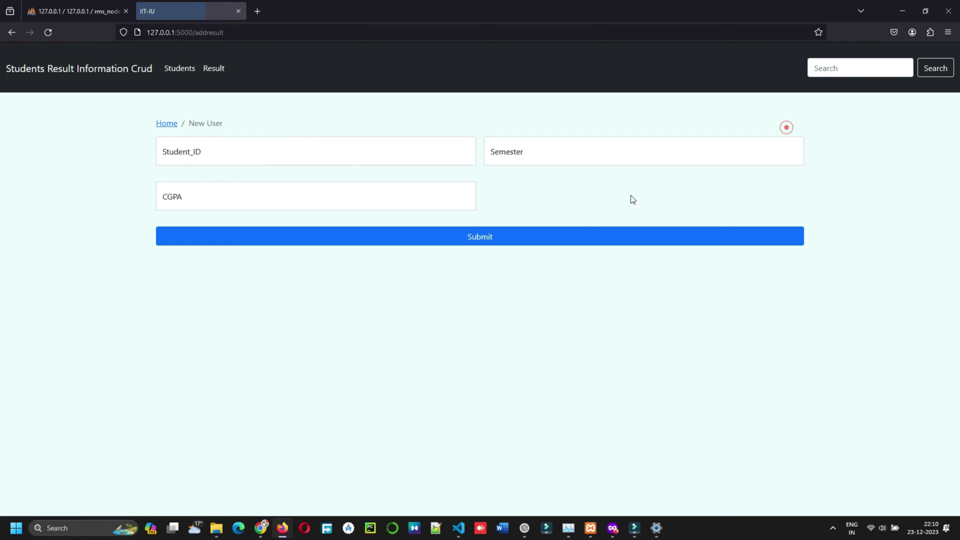
pyautogui.click(201, 153)
pyautogui.hotkey('ctrl', 'v')
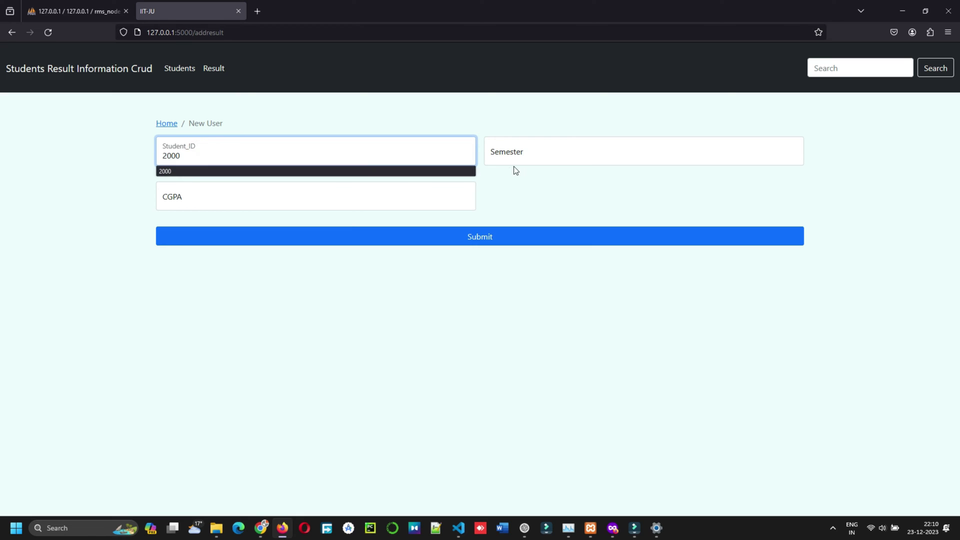
pyautogui.click(519, 156)
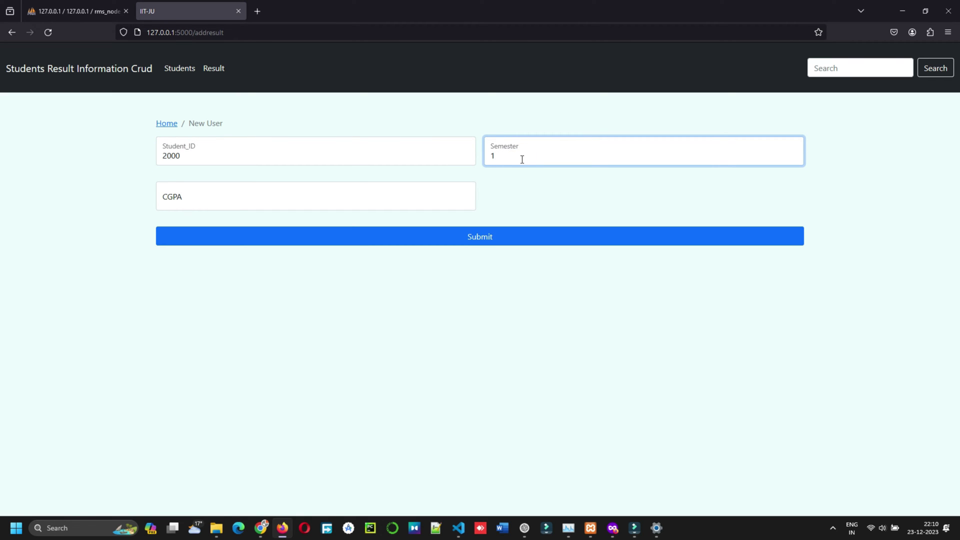
# - View the semester results for student 1964 on the Results page
pyautogui.click(181, 69)
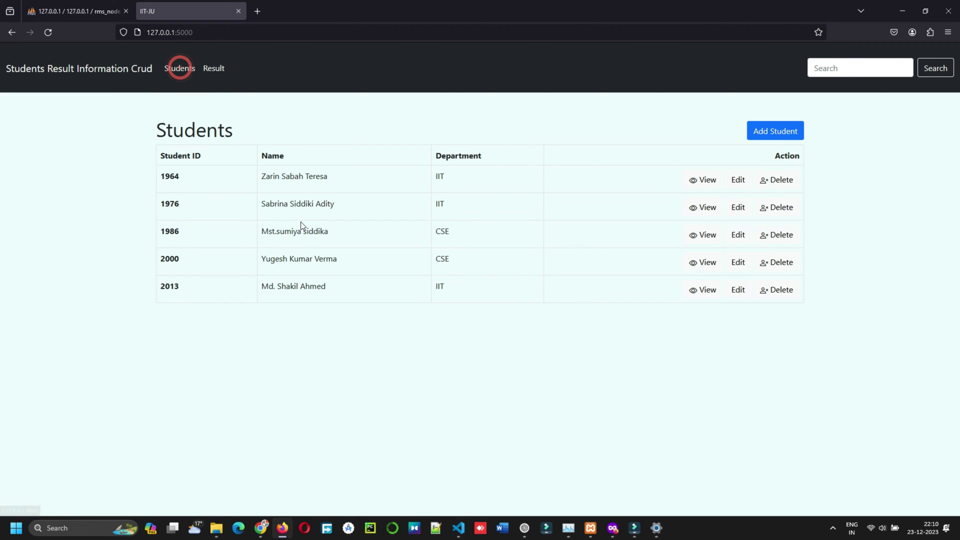
pyautogui.click(212, 68)
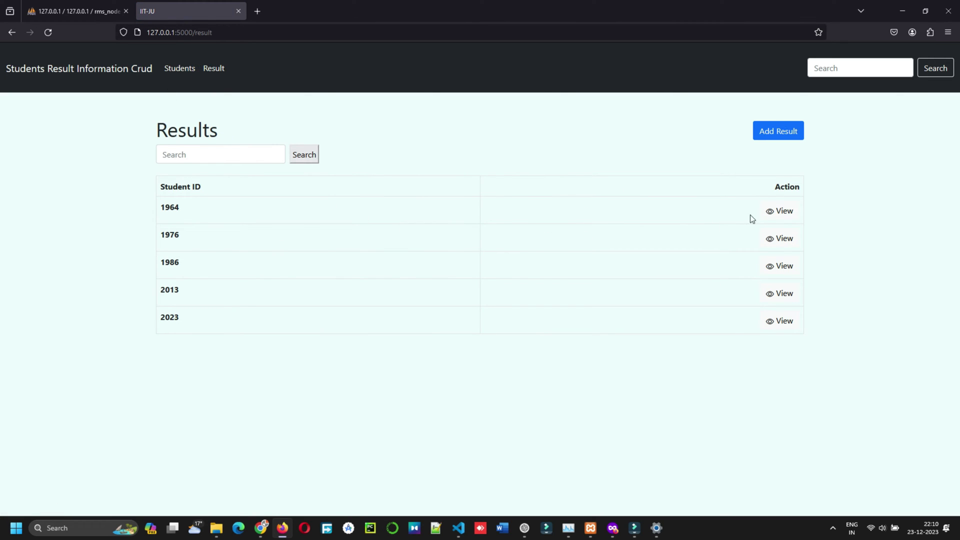
pyautogui.click(775, 210)
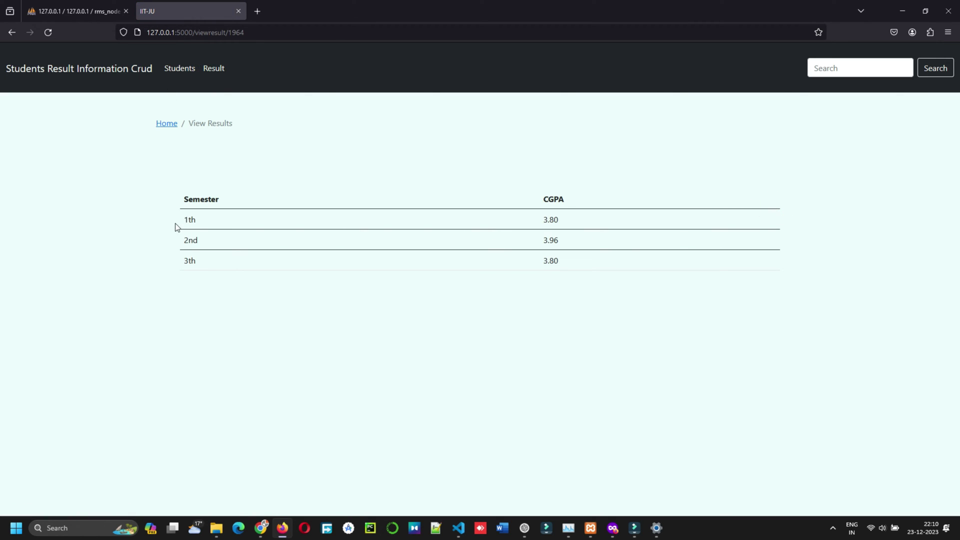
pyautogui.moveTo(175, 223); pyautogui.dragTo(198, 264)
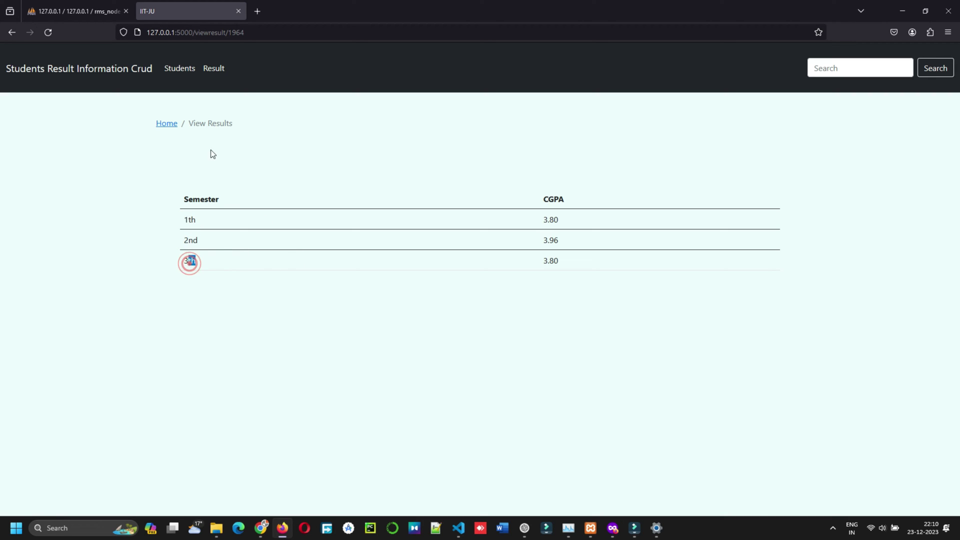
# - Return from the Add Student form to Results and open a blank Add Result form
pyautogui.click(168, 123)
pyautogui.click(791, 126)
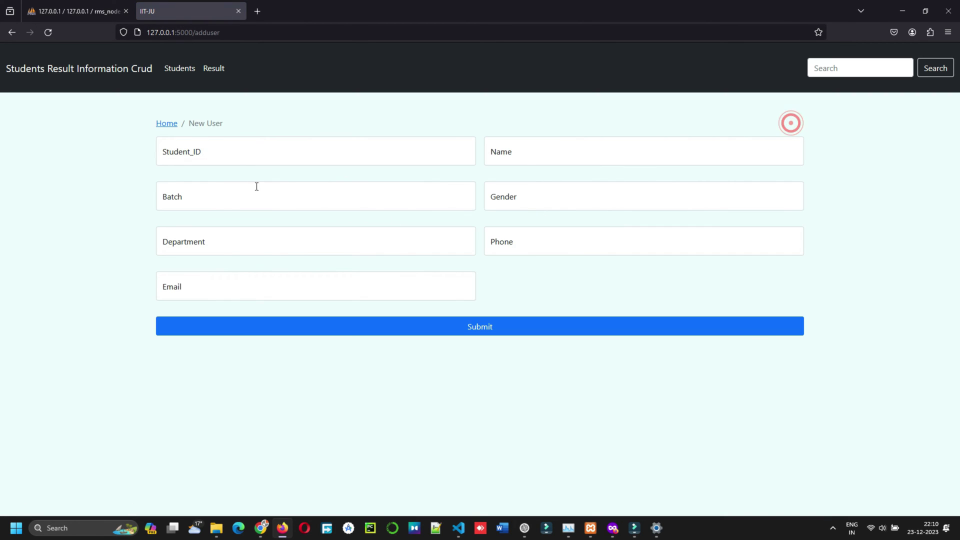
pyautogui.click(168, 147)
pyautogui.click(168, 124)
pyautogui.click(214, 69)
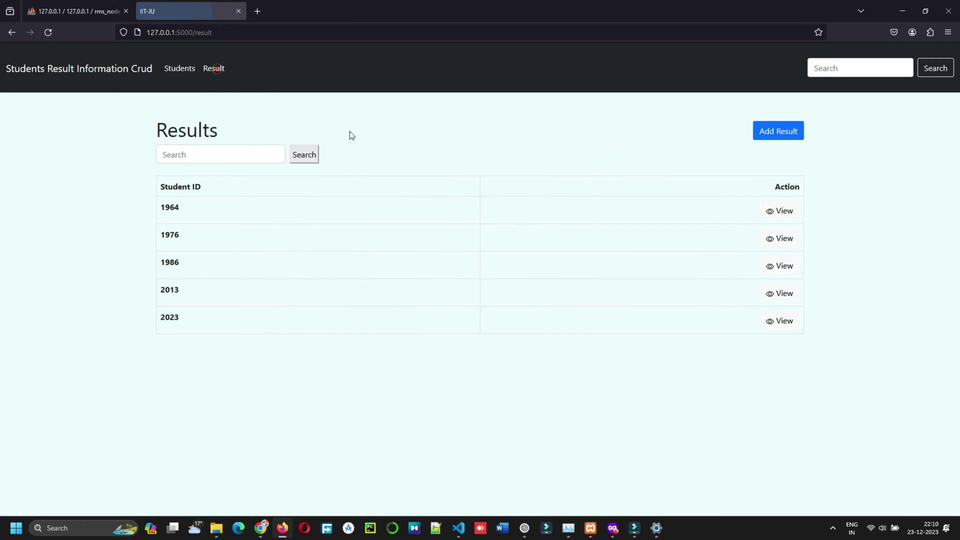
pyautogui.click(761, 132)
# - Save results for student 2000: 1st semester CGPA 6.7 and 2nd semester CGPA 7.3
pyautogui.click(200, 160)
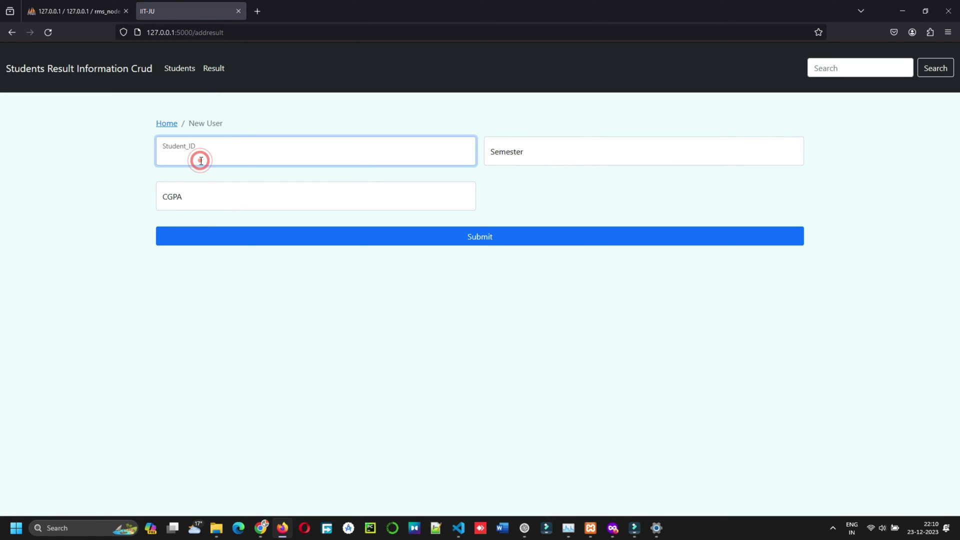
pyautogui.write('2000')
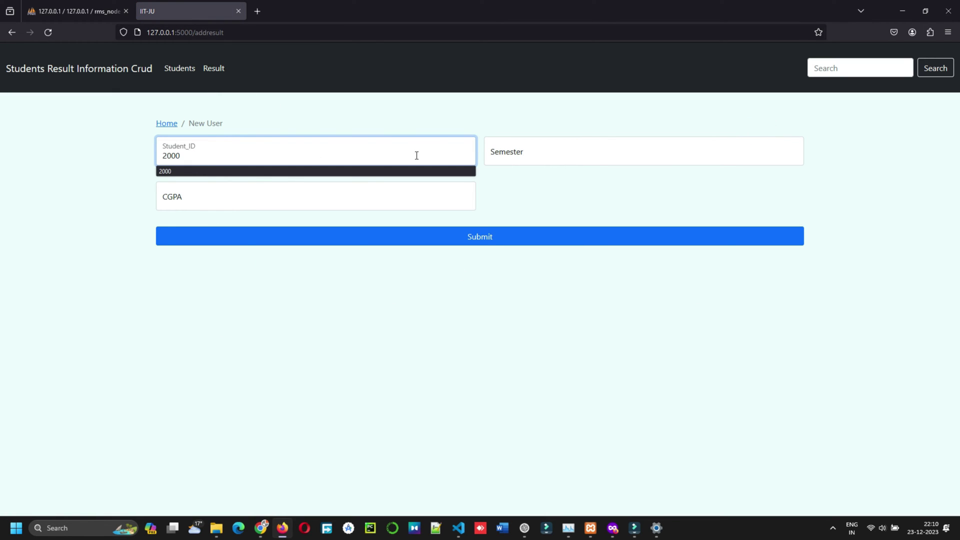
pyautogui.click(528, 155)
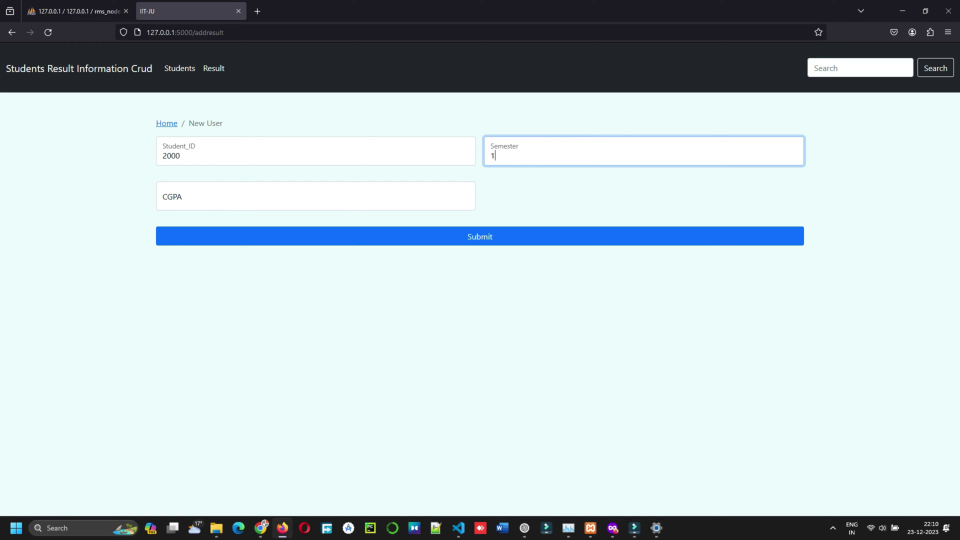
pyautogui.click(190, 197)
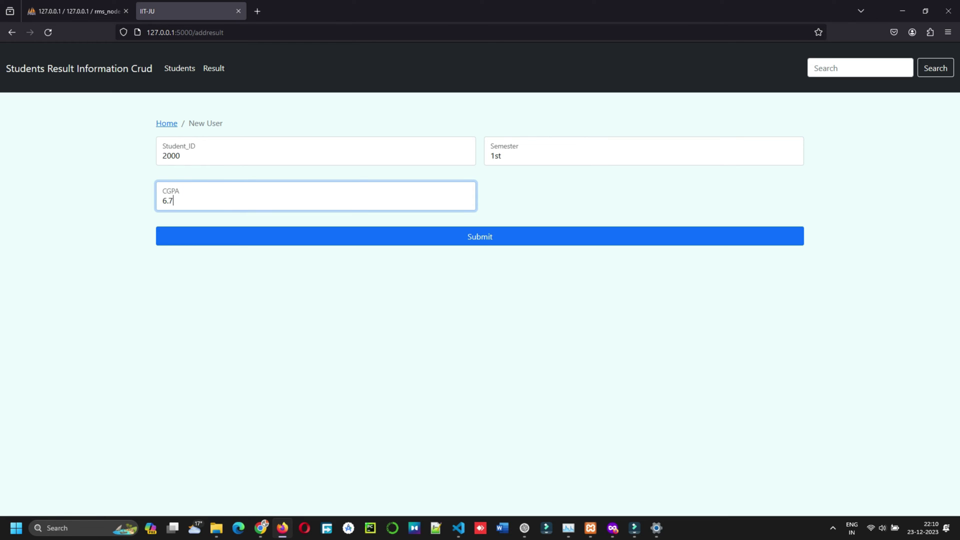
pyautogui.click(444, 239)
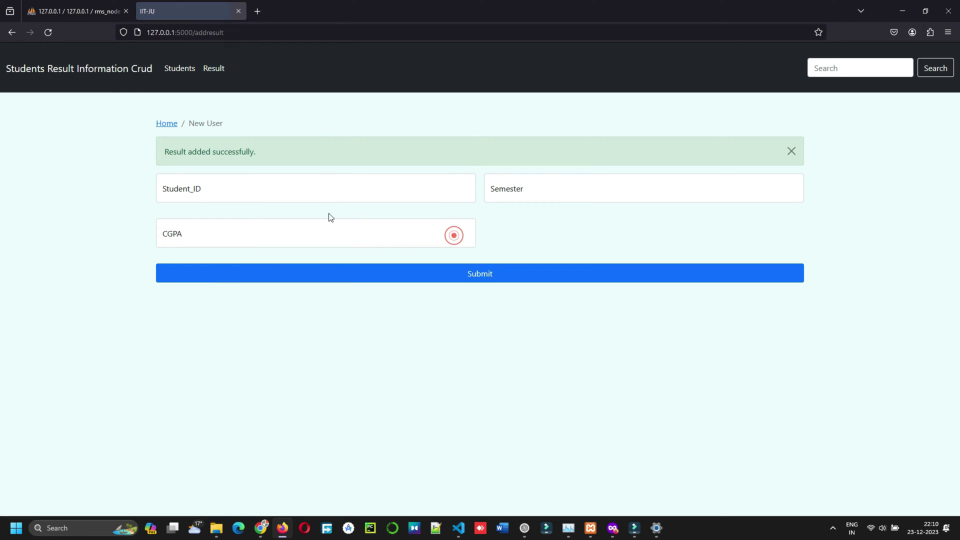
pyautogui.click(205, 185)
pyautogui.write('2000')
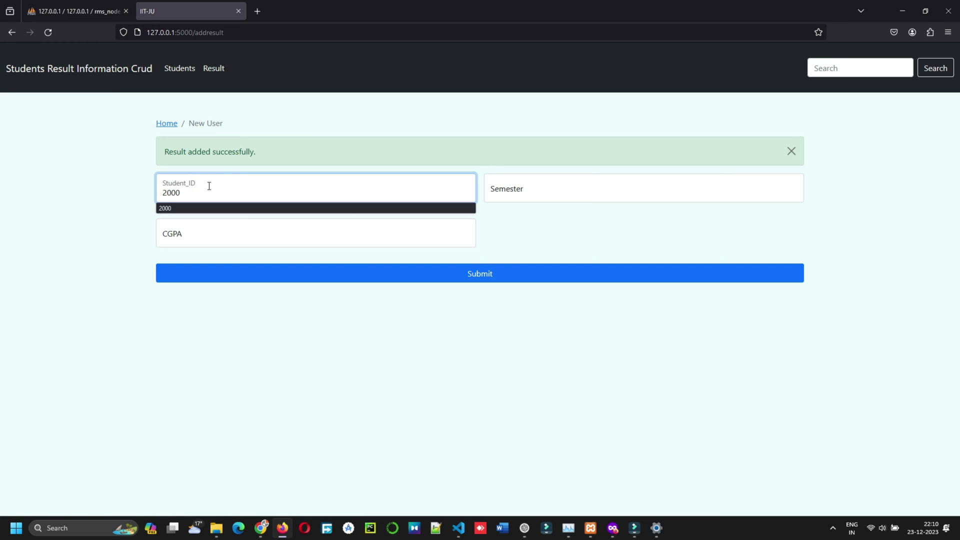
pyautogui.click(597, 195)
pyautogui.write('2nd')
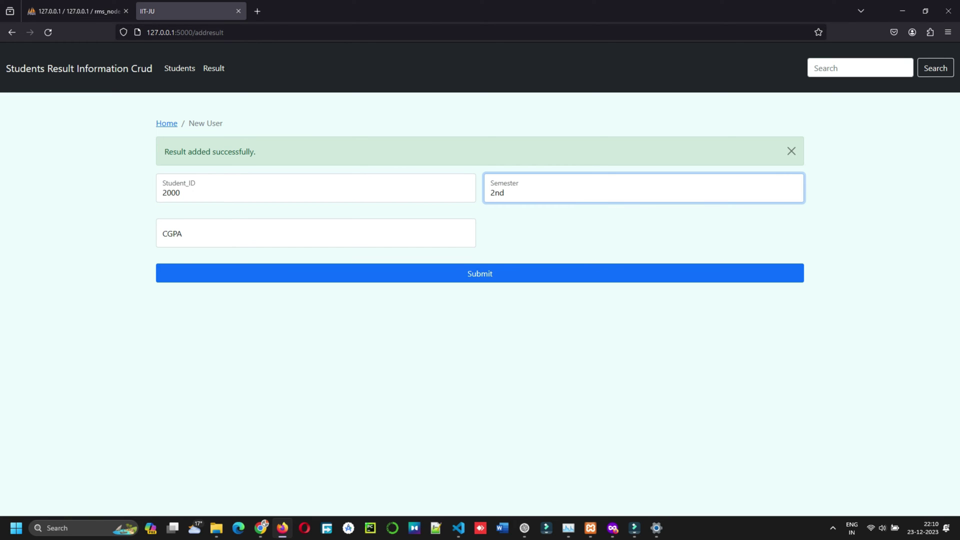
pyautogui.click(202, 232)
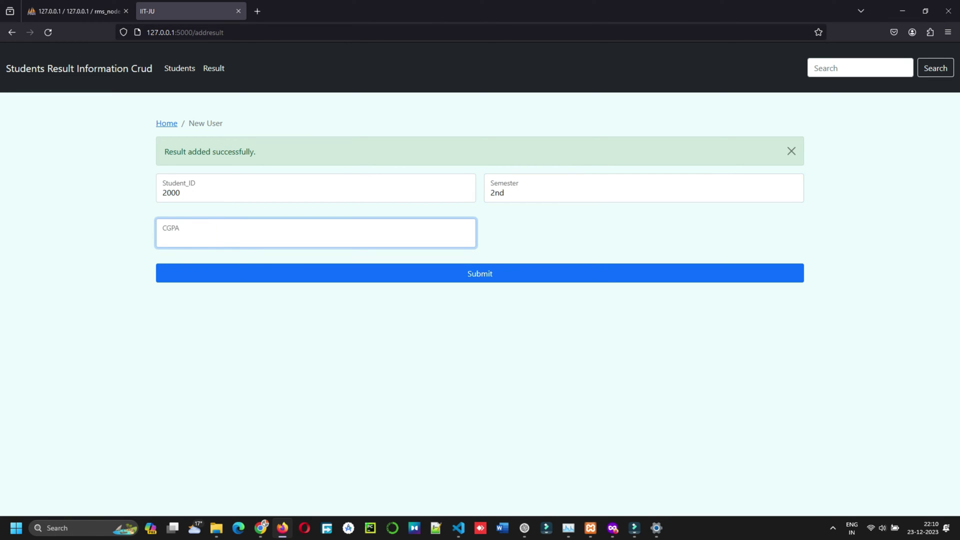
pyautogui.write('7.3')
pyautogui.click(427, 275)
# - Save student 2000's 3rd semester CGPA 5.7 and 4th semester CGPA 7.4 results
pyautogui.click(188, 193)
pyautogui.write('20')
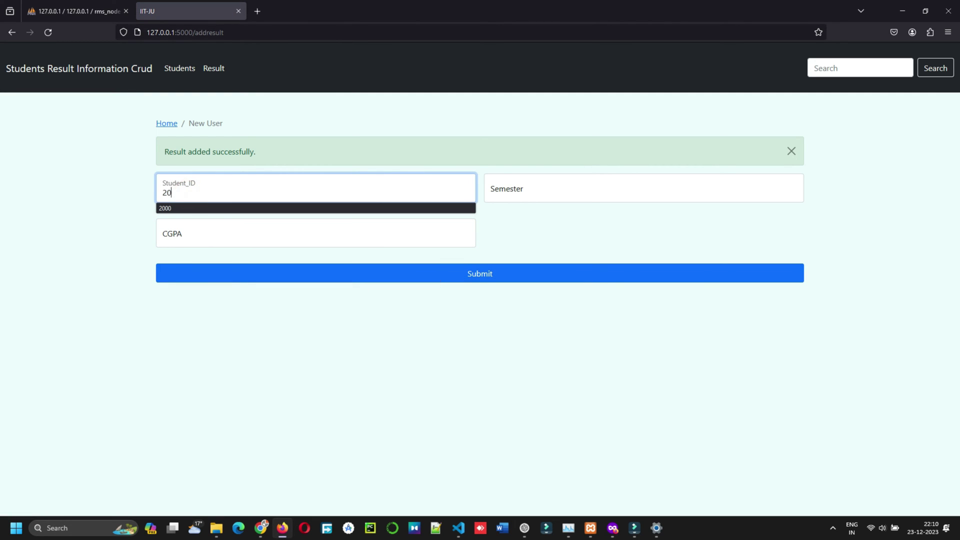
pyautogui.click(522, 194)
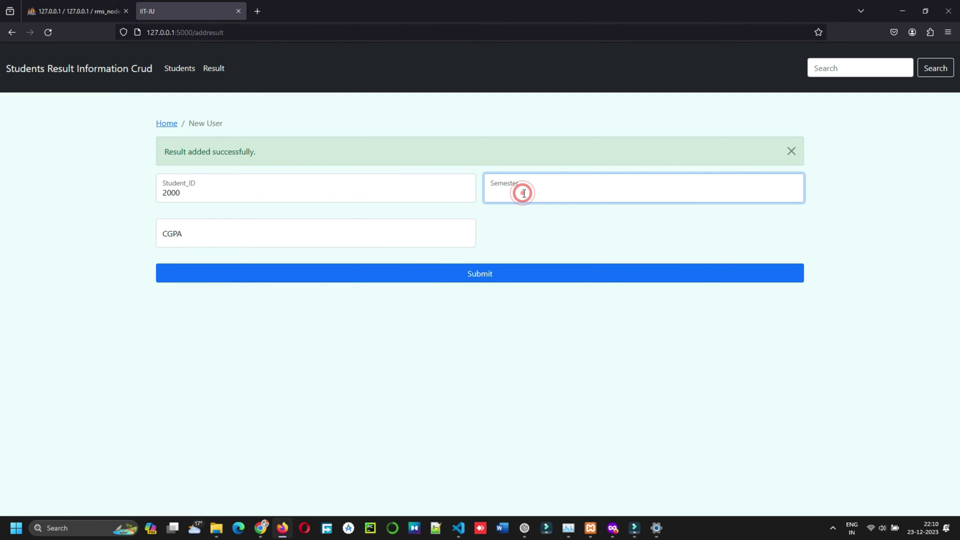
pyautogui.write('5.6')
pyautogui.click(166, 245)
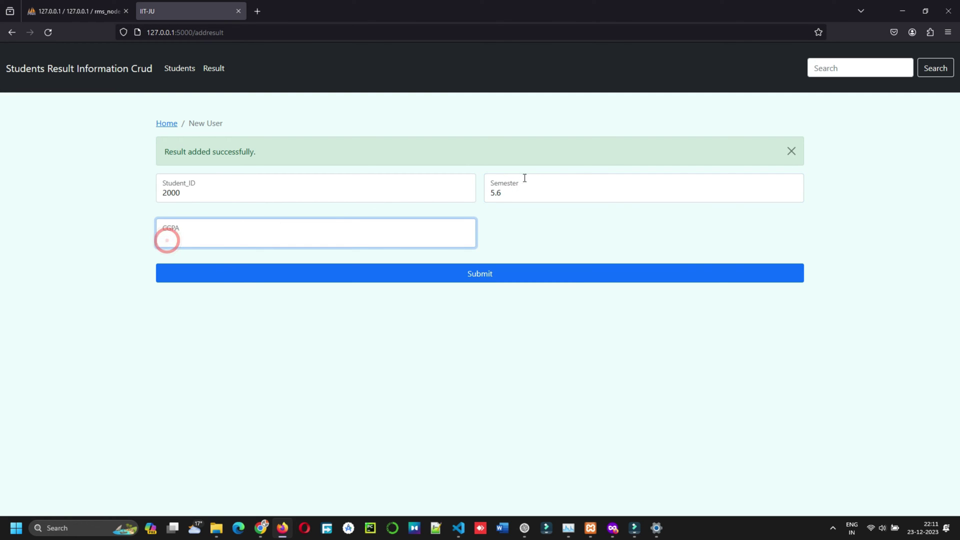
pyautogui.doubleClick(507, 192)
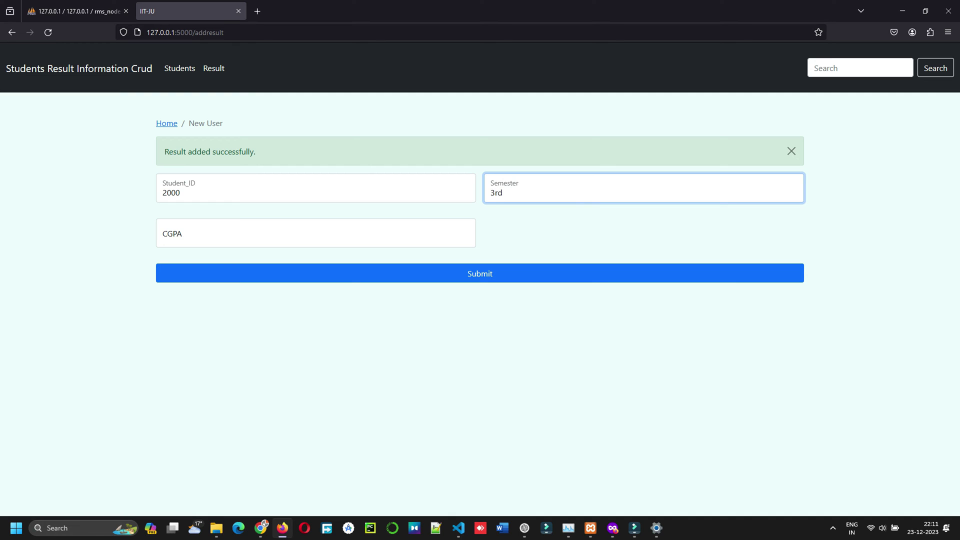
pyautogui.write('3rd')
pyautogui.click(279, 238)
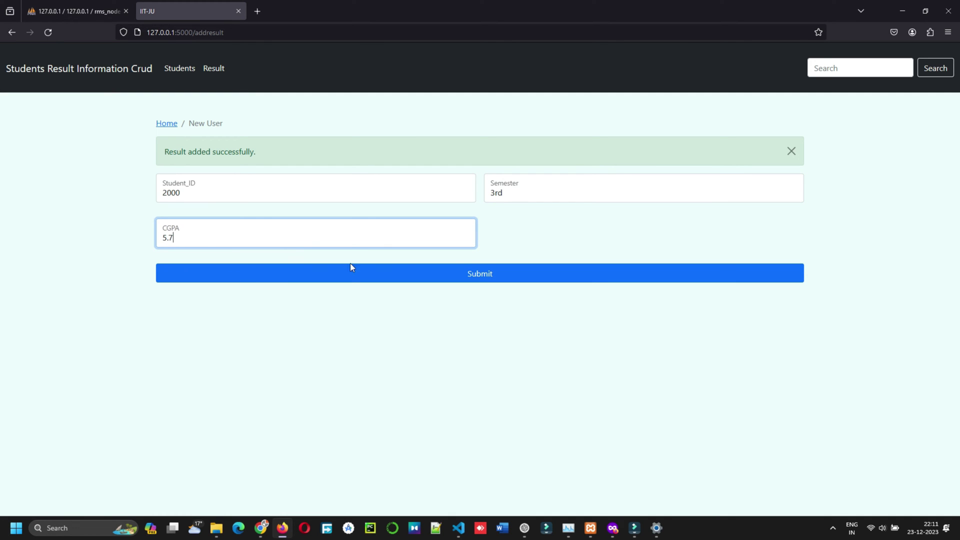
pyautogui.click(473, 274)
pyautogui.click(181, 196)
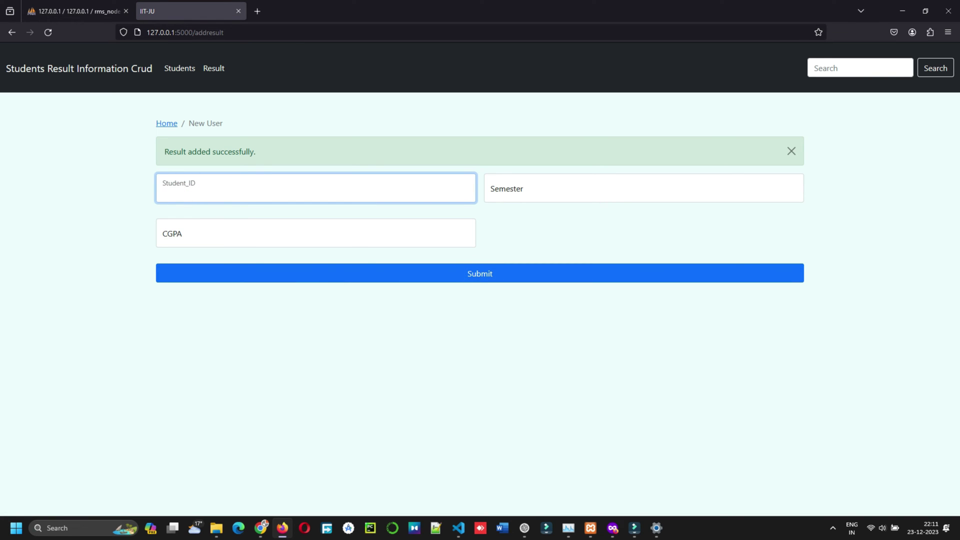
pyautogui.write('2000')
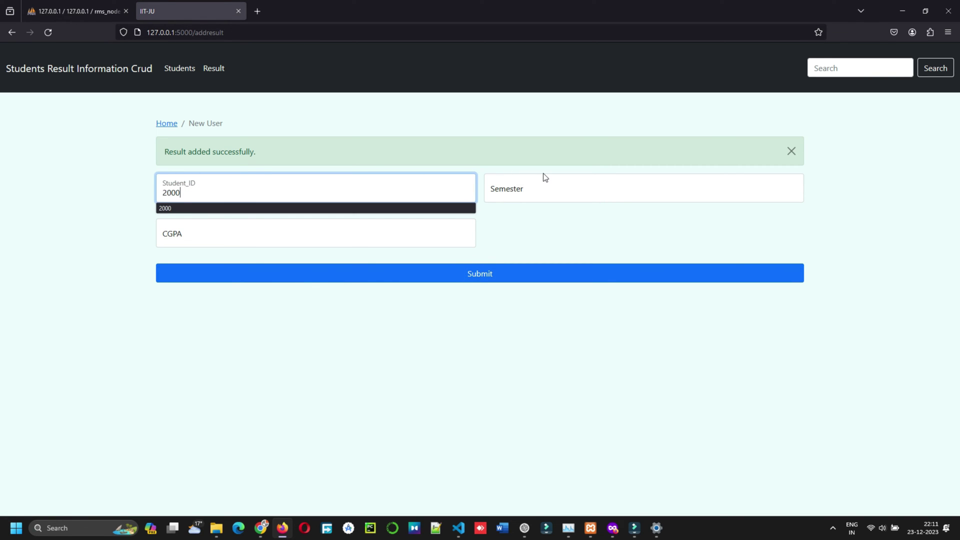
pyautogui.click(532, 185)
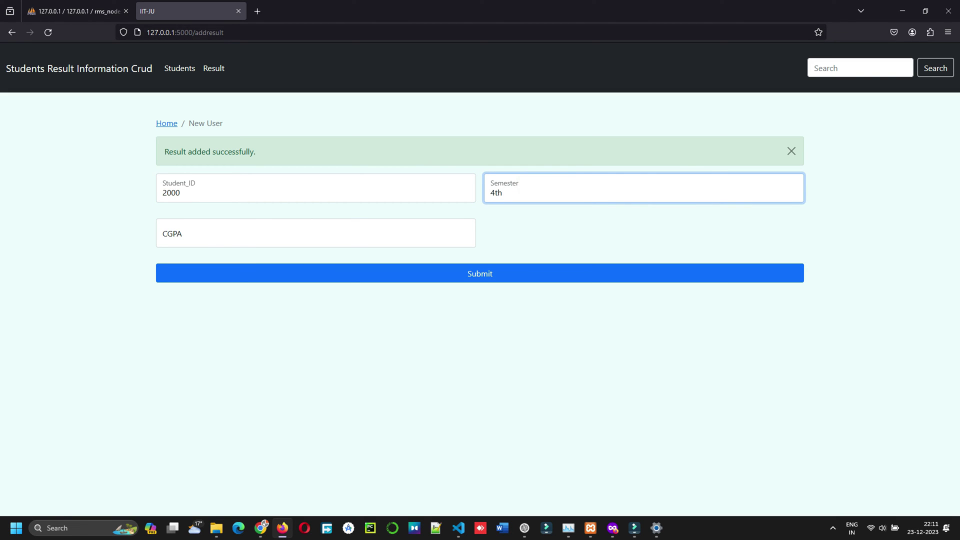
pyautogui.click(204, 241)
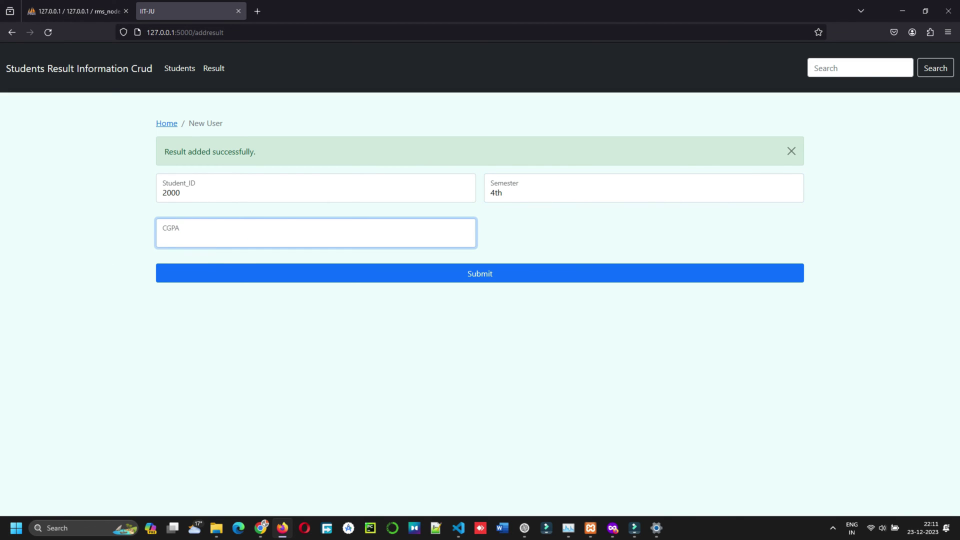
pyautogui.write('7.4')
pyautogui.click(458, 276)
# - Look over student 2000's existing semester results in the Results list
pyautogui.click(173, 123)
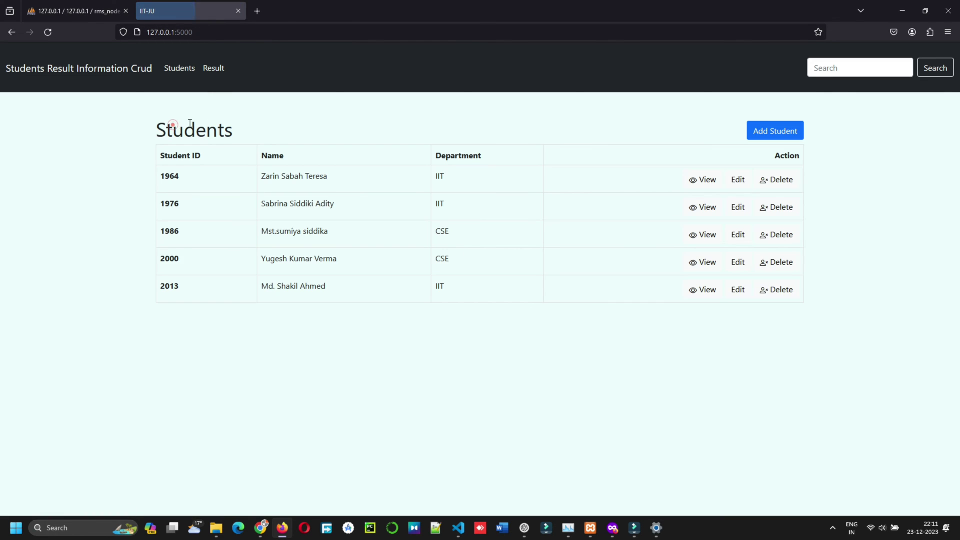
pyautogui.click(213, 69)
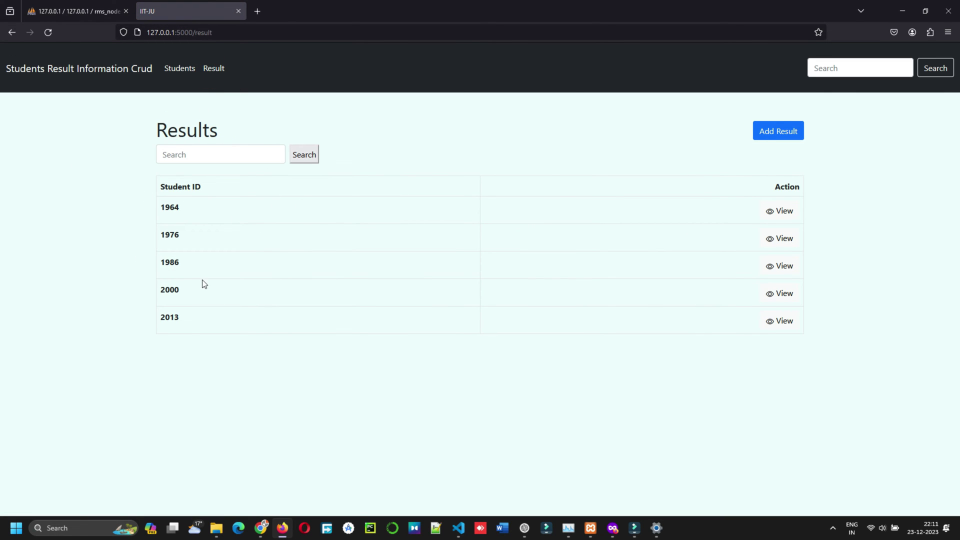
pyautogui.moveTo(164, 285); pyautogui.dragTo(231, 298)
pyautogui.doubleClick(162, 289)
pyautogui.click(794, 296)
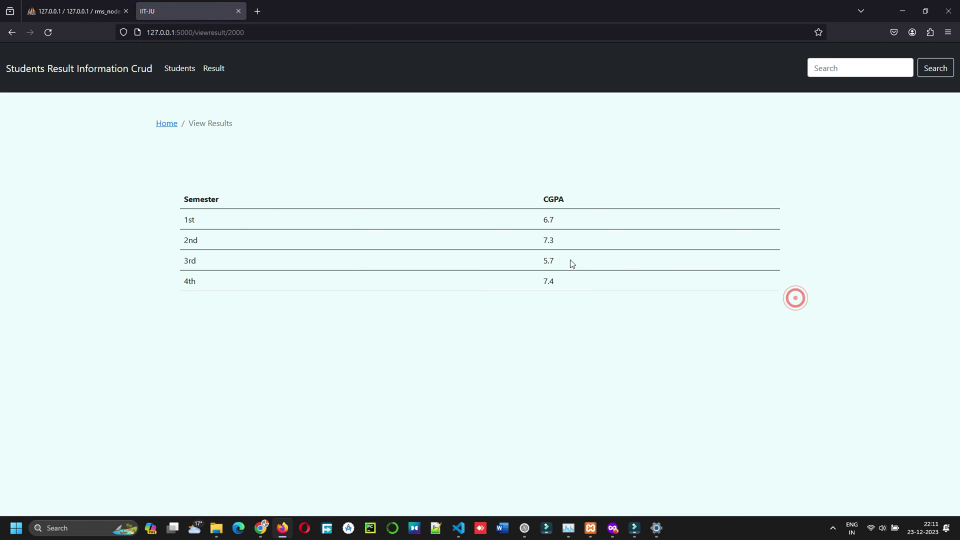
pyautogui.moveTo(544, 226); pyautogui.dragTo(557, 289)
pyautogui.click(449, 325)
# - Add a result for student 2000: 6th semester, CGPA 8.3
pyautogui.click(167, 124)
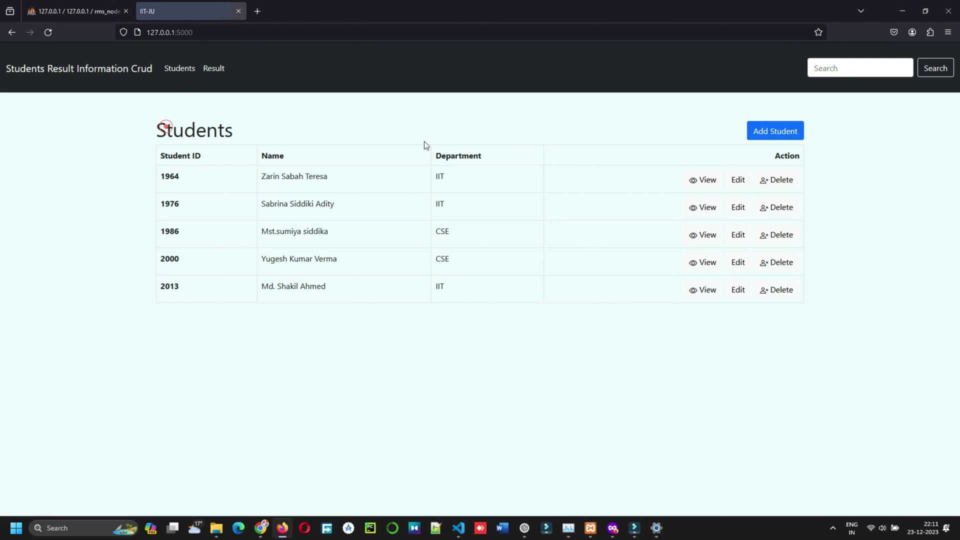
pyautogui.click(214, 69)
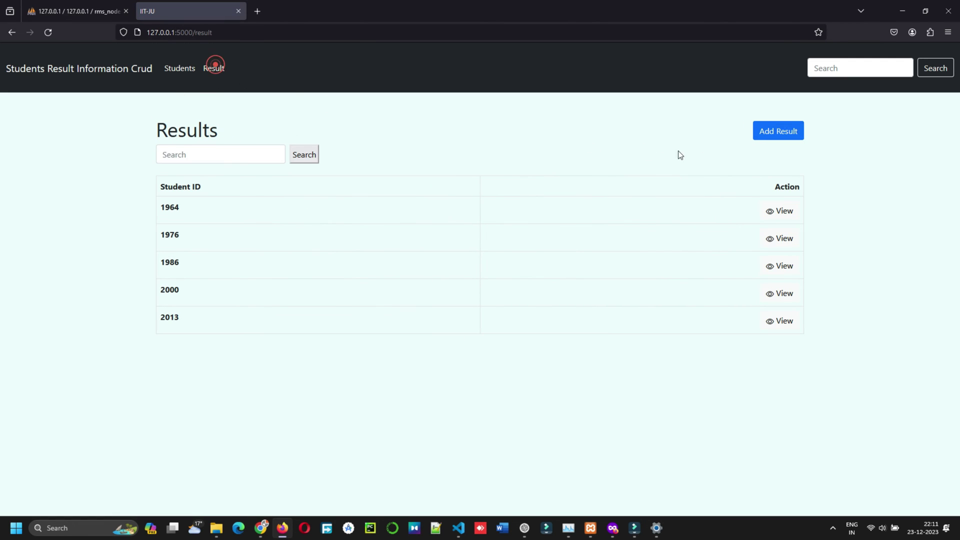
pyautogui.click(779, 131)
pyautogui.click(216, 153)
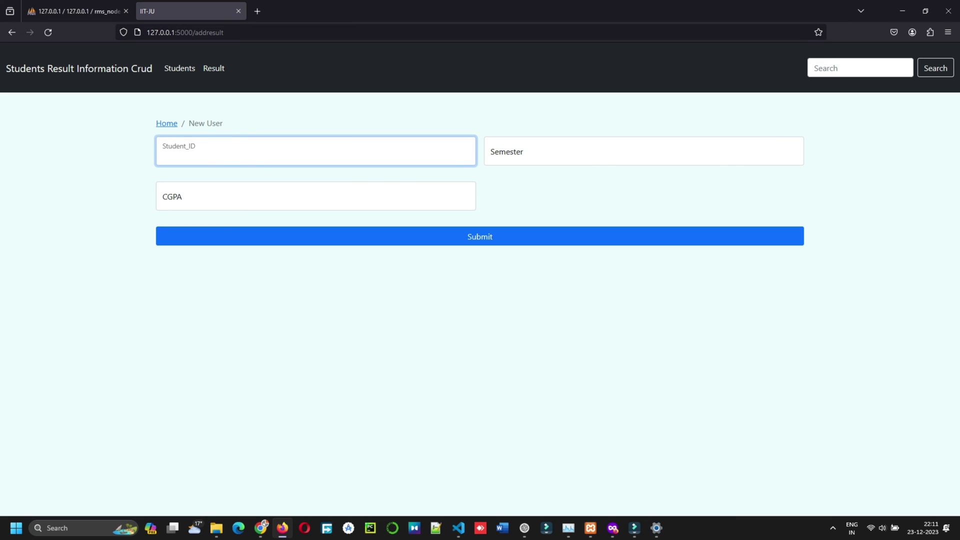
pyautogui.write('2000')
pyautogui.click(239, 146)
pyautogui.click(517, 150)
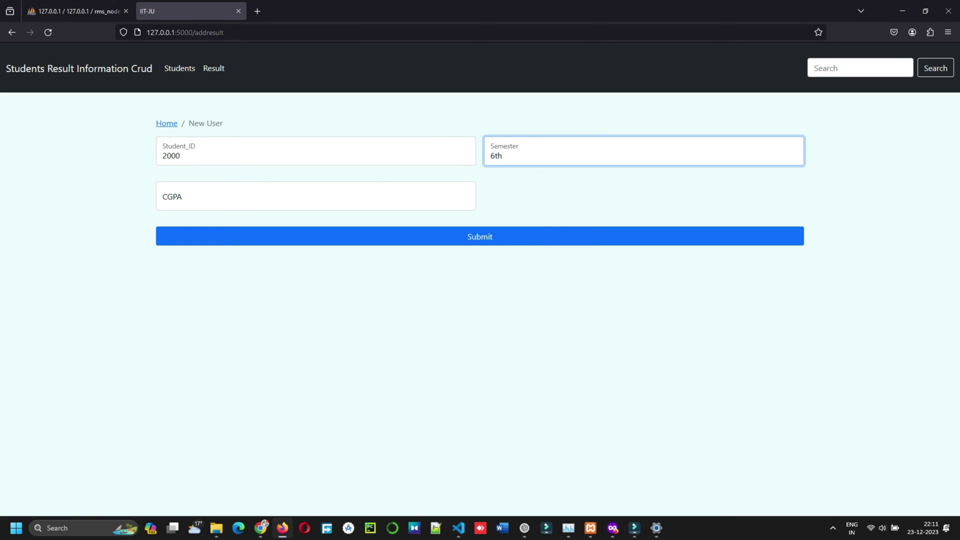
pyautogui.click(168, 205)
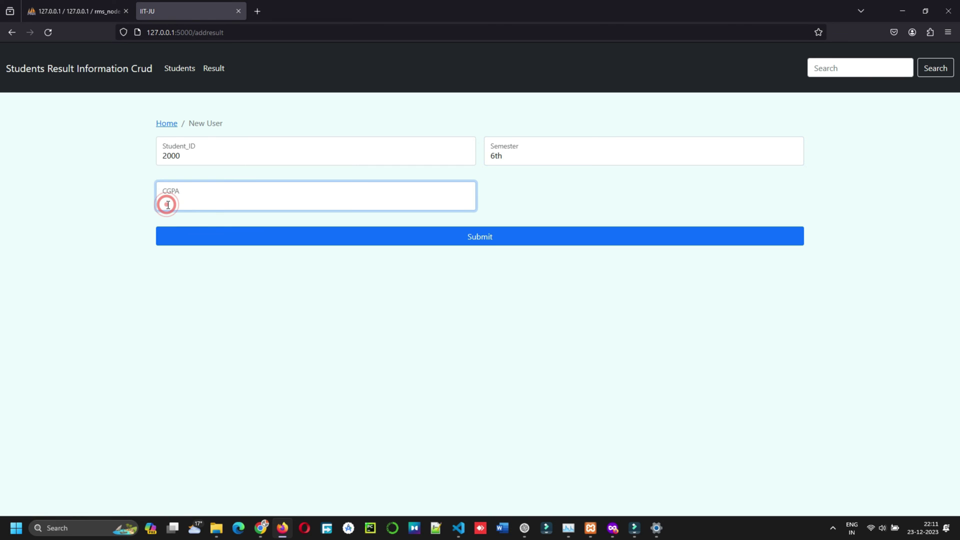
pyautogui.write('8.3')
pyautogui.click(453, 237)
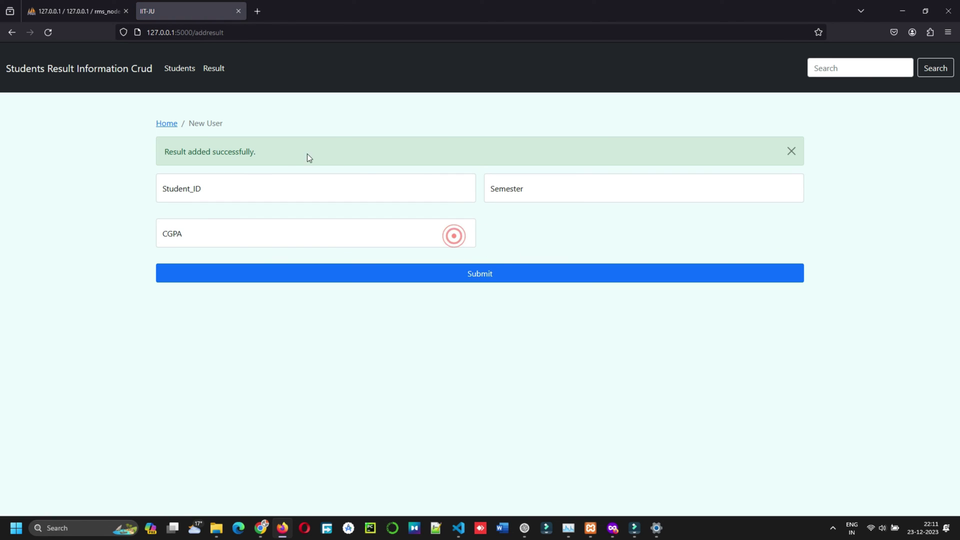
# - Check that 2000's results now include the 6th-semester entry, then return to the Students list
pyautogui.click(211, 76)
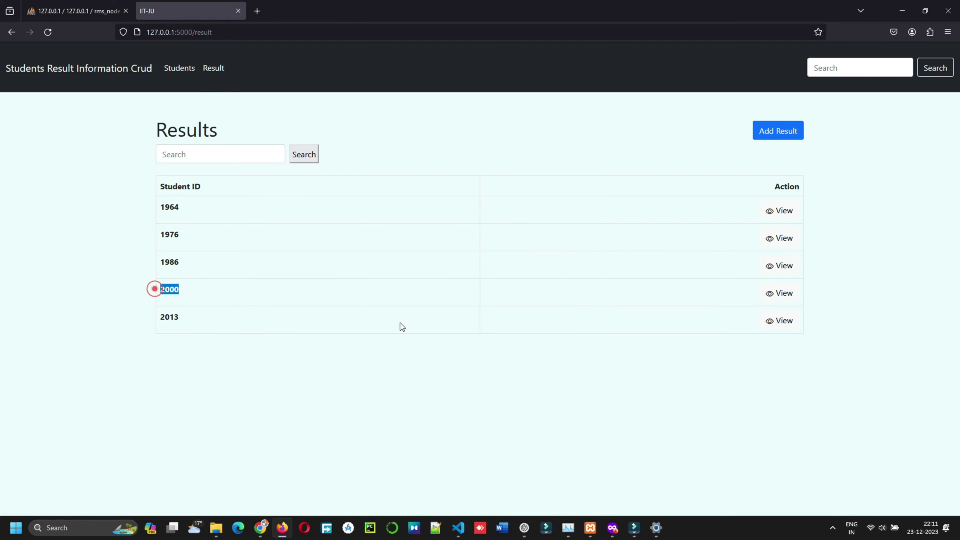
pyautogui.click(780, 294)
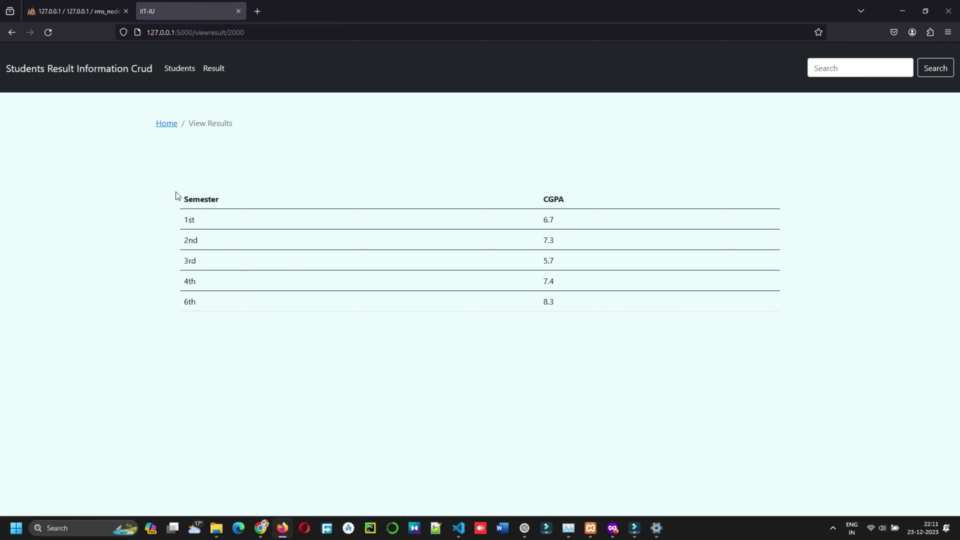
pyautogui.moveTo(175, 195); pyautogui.dragTo(604, 200)
pyautogui.click(561, 496)
pyautogui.click(176, 72)
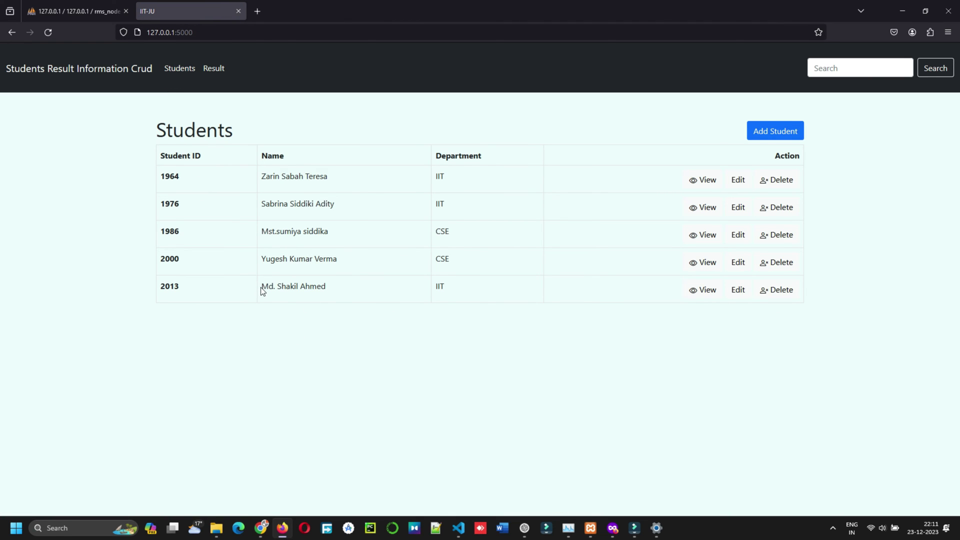
pyautogui.moveTo(260, 287); pyautogui.dragTo(328, 287)
pyautogui.moveTo(260, 259); pyautogui.dragTo(359, 262)
# - Search the Students list for student 2000
pyautogui.click(313, 351)
pyautogui.click(867, 69)
pyautogui.write('2000')
pyautogui.press('Return')
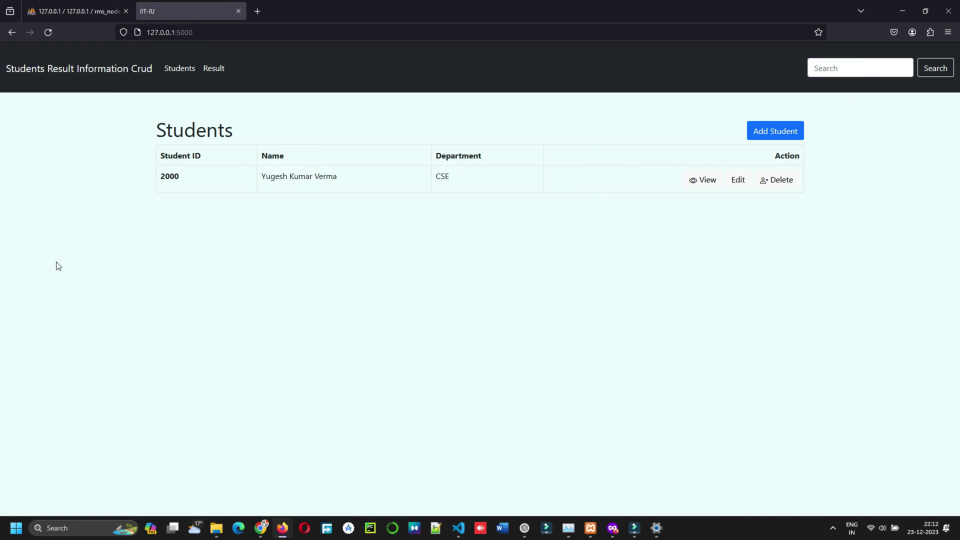
# - Search the Results list for 2000, then bring VS Code's app.js to the front
pyautogui.click(213, 68)
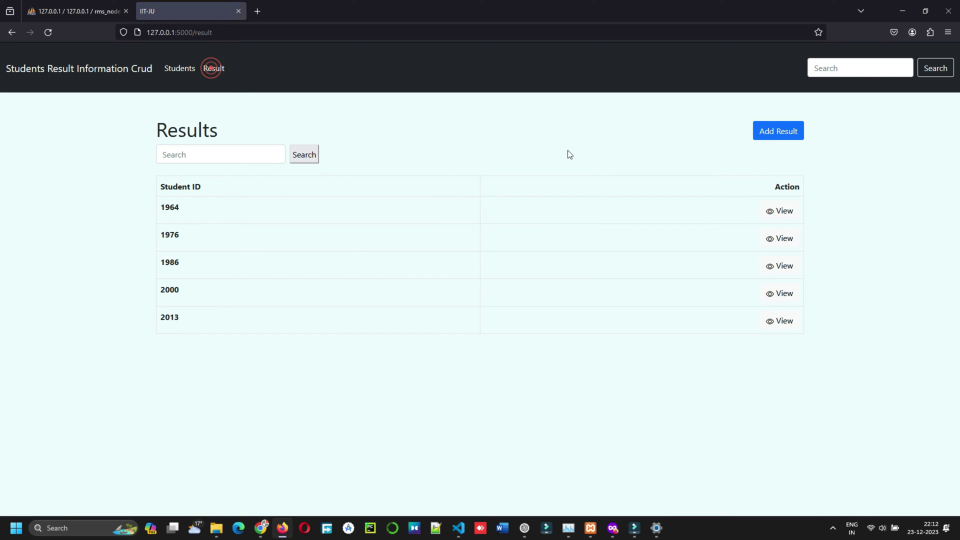
pyautogui.click(208, 156)
pyautogui.write('2000')
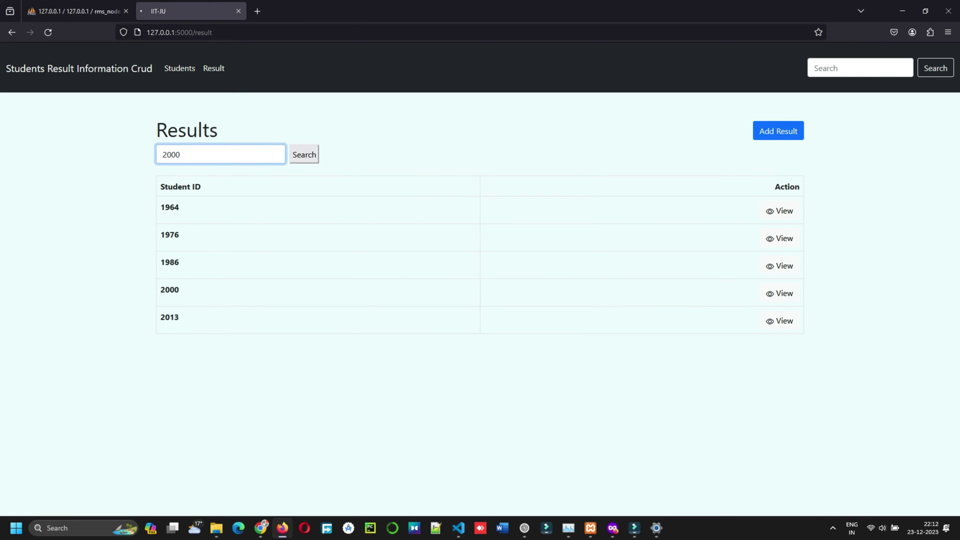
pyautogui.press('Return')
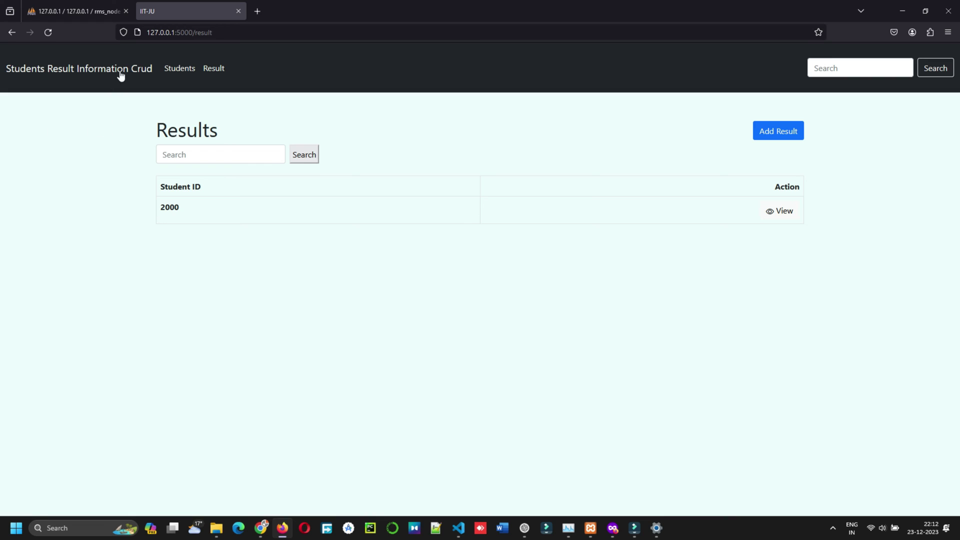
pyautogui.click(120, 75)
pyautogui.click(458, 528)
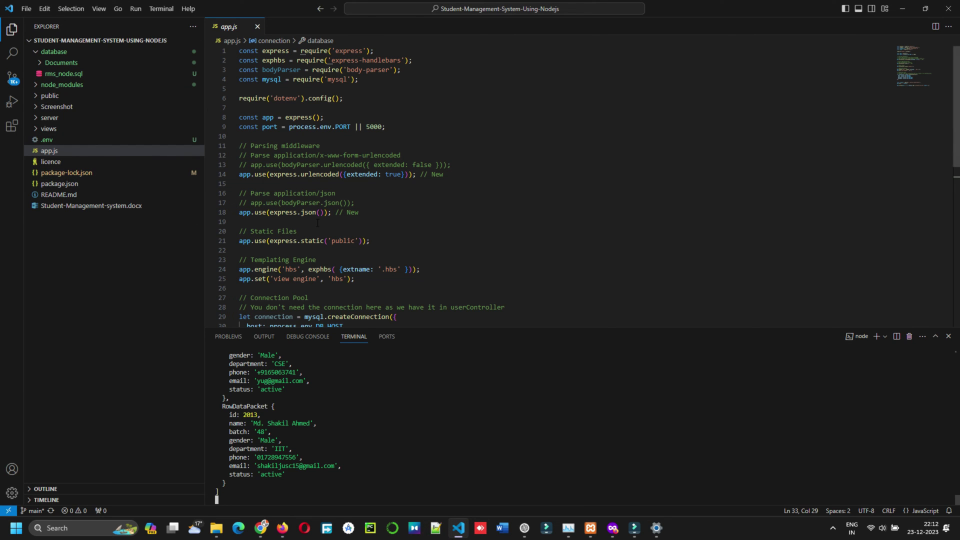
# - Highlight the database connection block in app.js
pyautogui.scroll(-6, 324, 249)
pyautogui.scroll(5, 323, 249)
pyautogui.scroll(-5, 324, 248)
pyautogui.moveTo(255, 190); pyautogui.dragTo(239, 142)
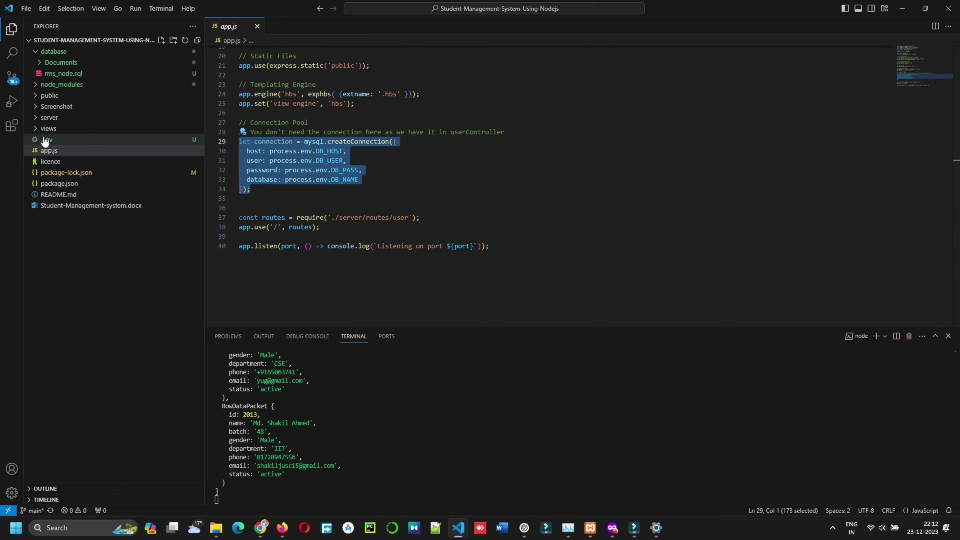
# - Open server/controllers/userController.js and shrink the terminal panel to show more code
pyautogui.click(36, 117)
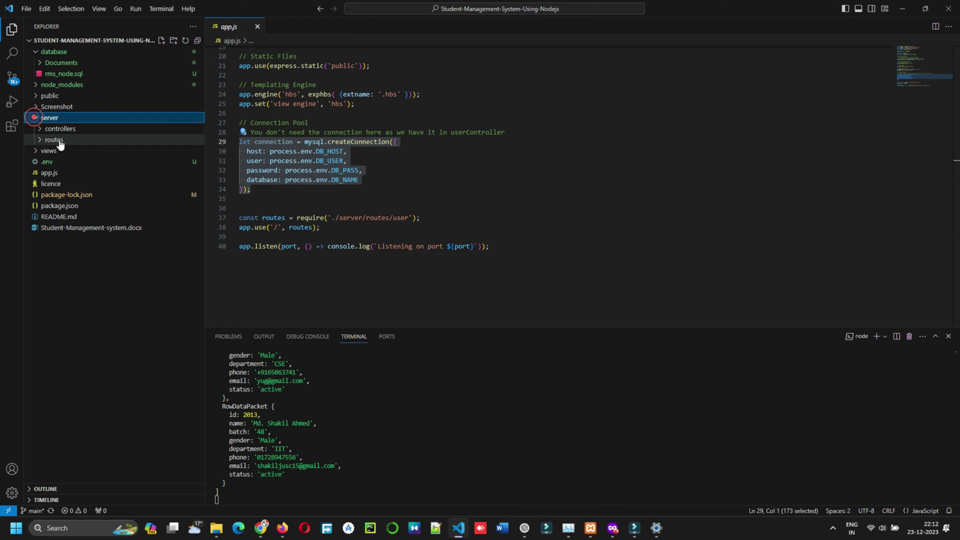
pyautogui.click(36, 129)
pyautogui.click(58, 140)
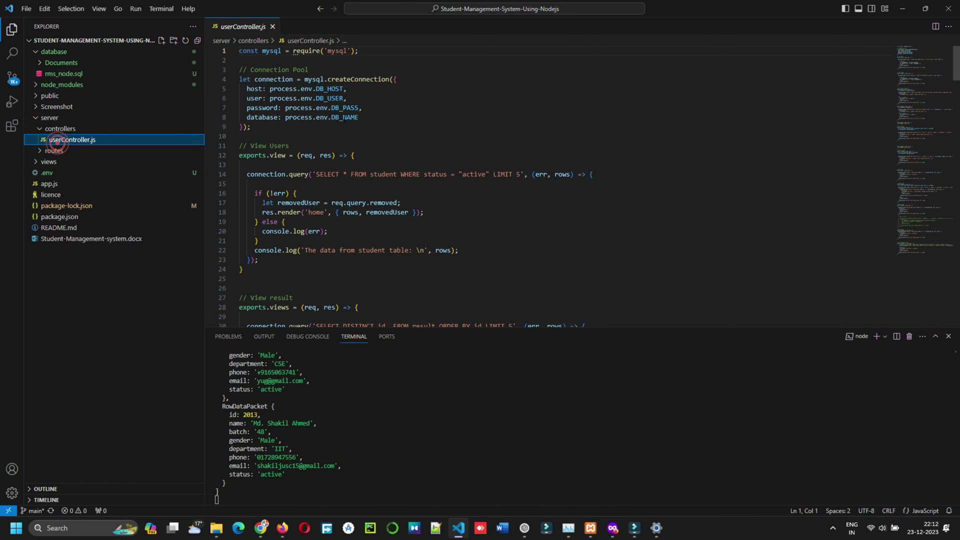
pyautogui.scroll(-4, 345, 158)
pyautogui.scroll(-5, 346, 158)
pyautogui.scroll(4, 500, 275)
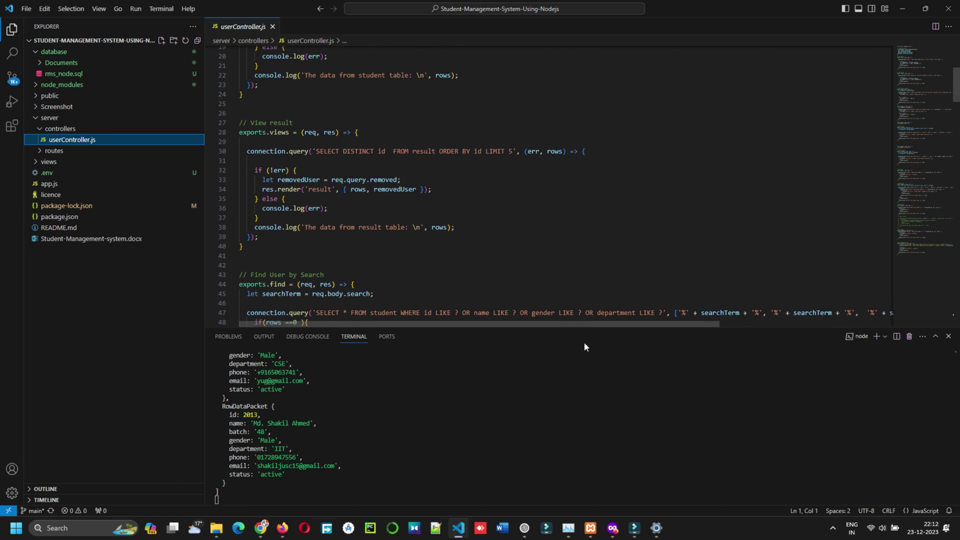
pyautogui.moveTo(628, 330); pyautogui.dragTo(628, 409)
pyautogui.scroll(4, 385, 296)
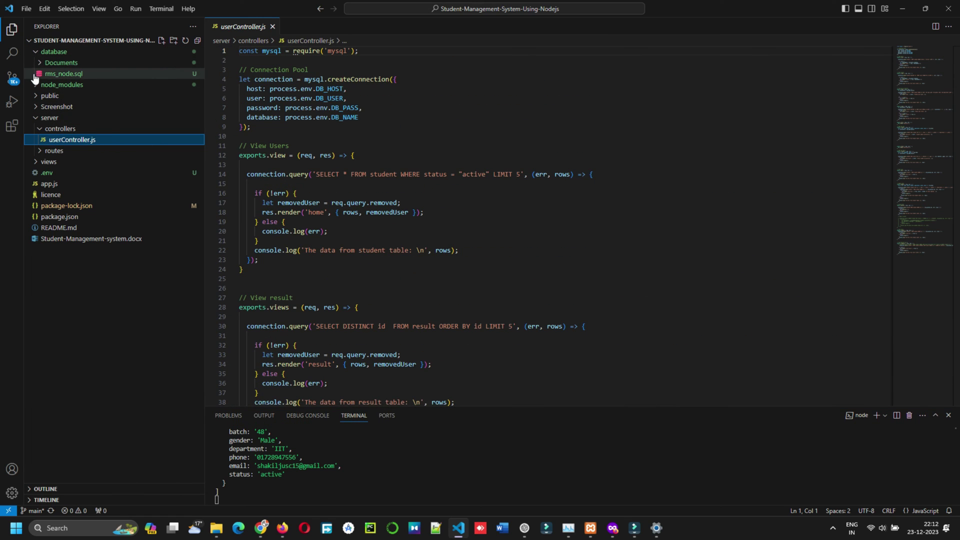
# - Collapse server and open the views/layouts/main.hbs layout
pyautogui.click(36, 121)
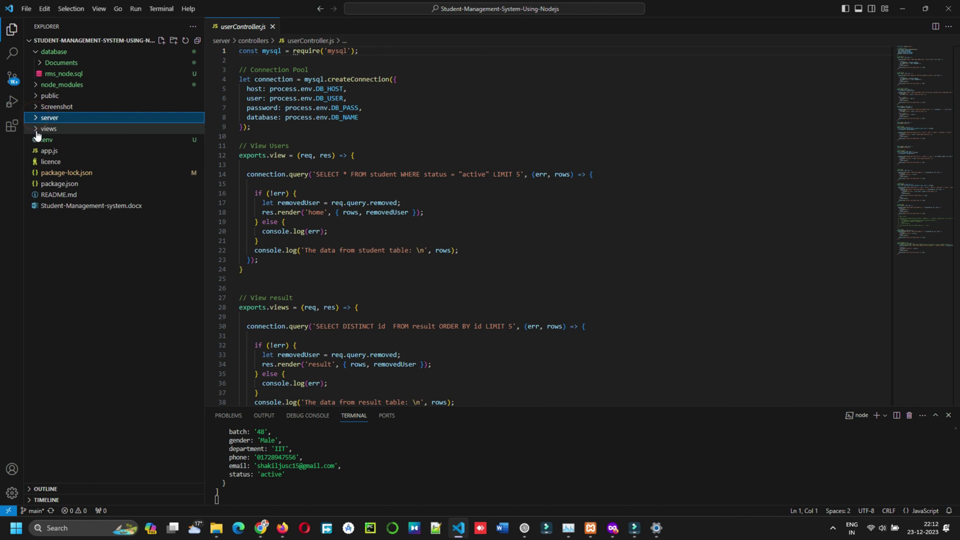
pyautogui.click(35, 128)
pyautogui.click(38, 139)
pyautogui.click(57, 150)
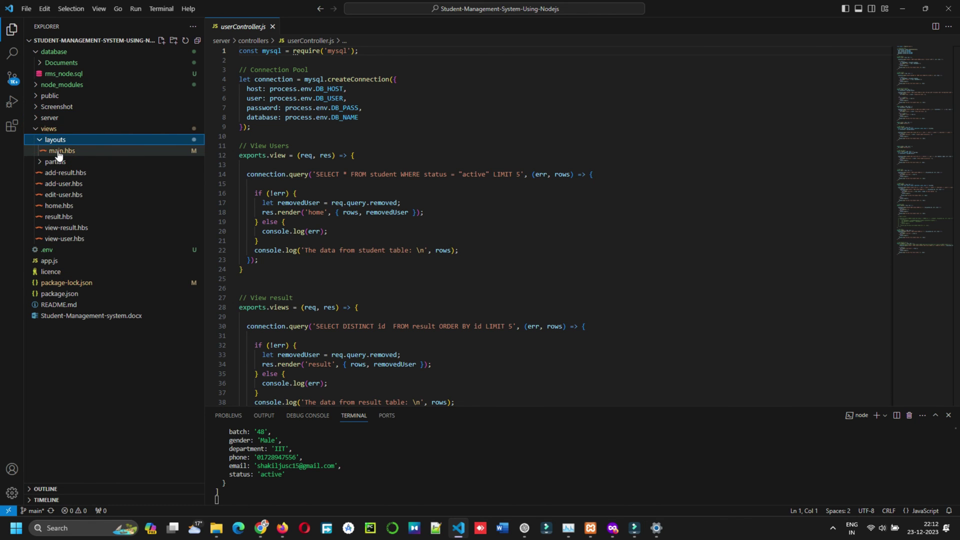
pyautogui.scroll(-15, 274, 76)
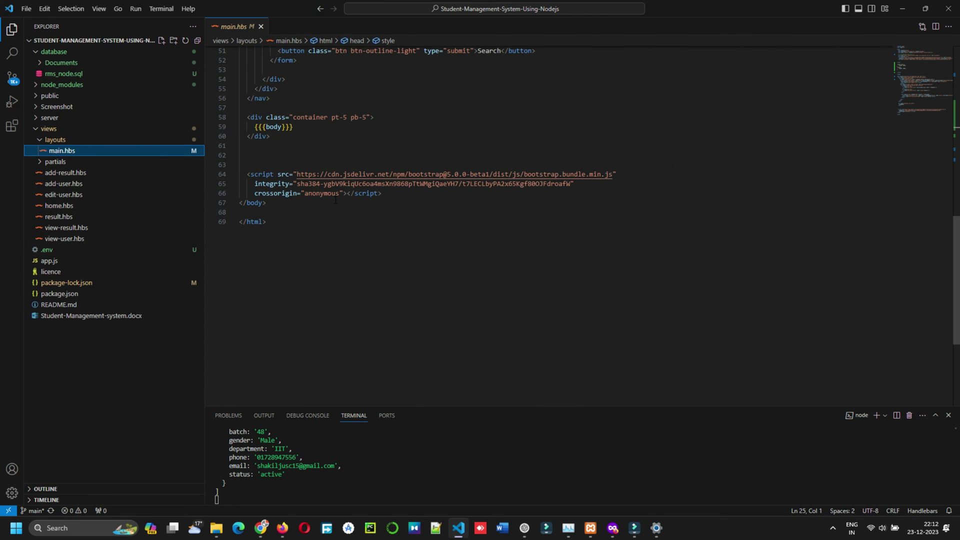
pyautogui.scroll(7, 335, 204)
pyautogui.scroll(7, 380, 265)
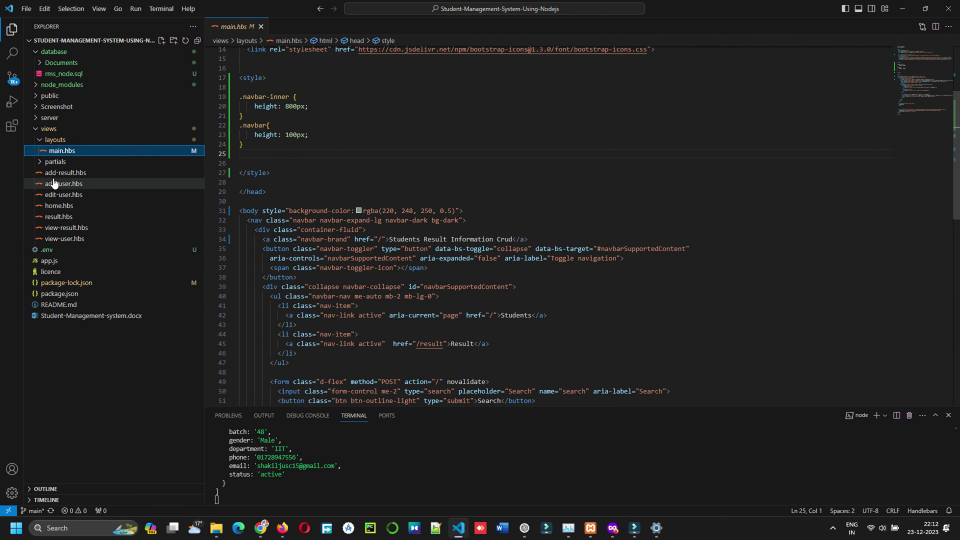
# - Open the partials result-form.hbs and user-form.hbs, then the home.hbs template
pyautogui.click(40, 162)
pyautogui.click(86, 173)
pyautogui.click(80, 184)
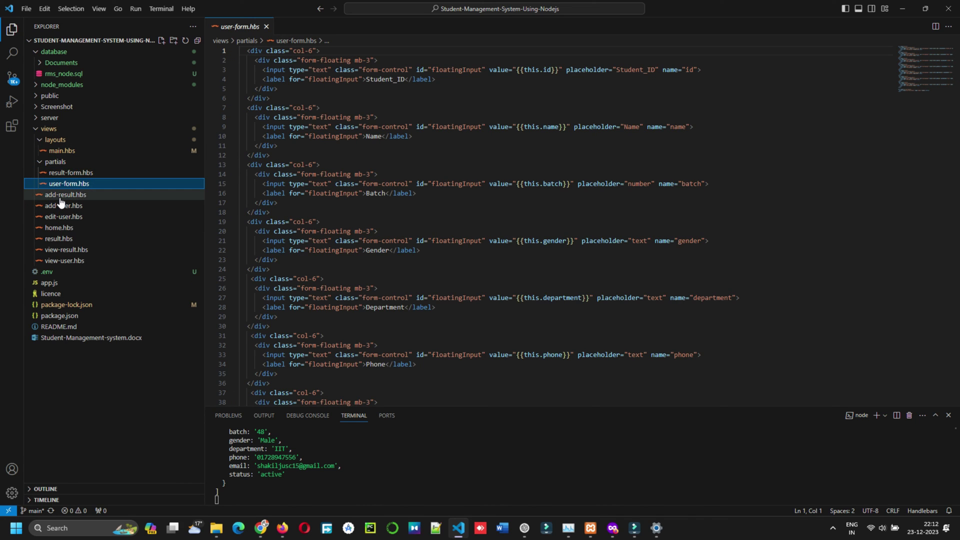
pyautogui.click(55, 227)
pyautogui.scroll(-10, 390, 210)
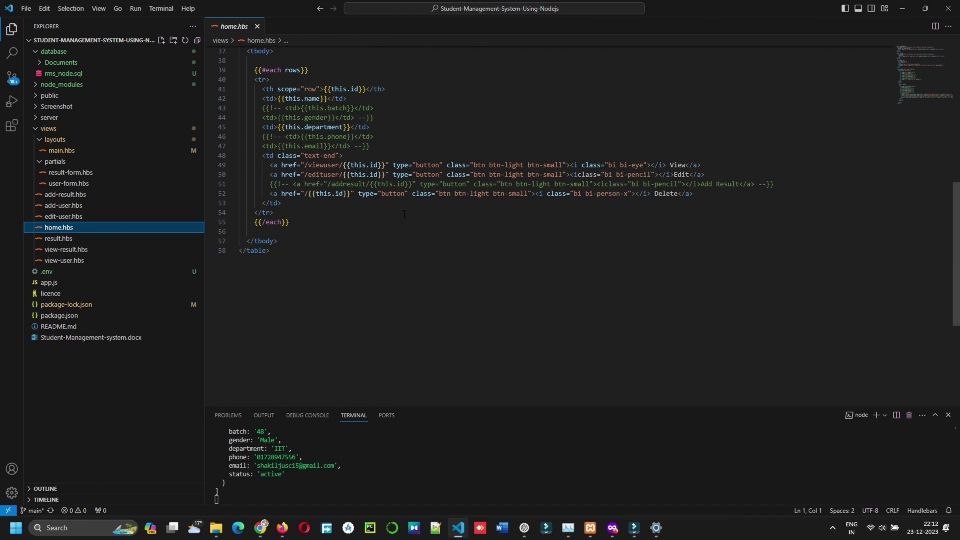
pyautogui.scroll(10, 404, 214)
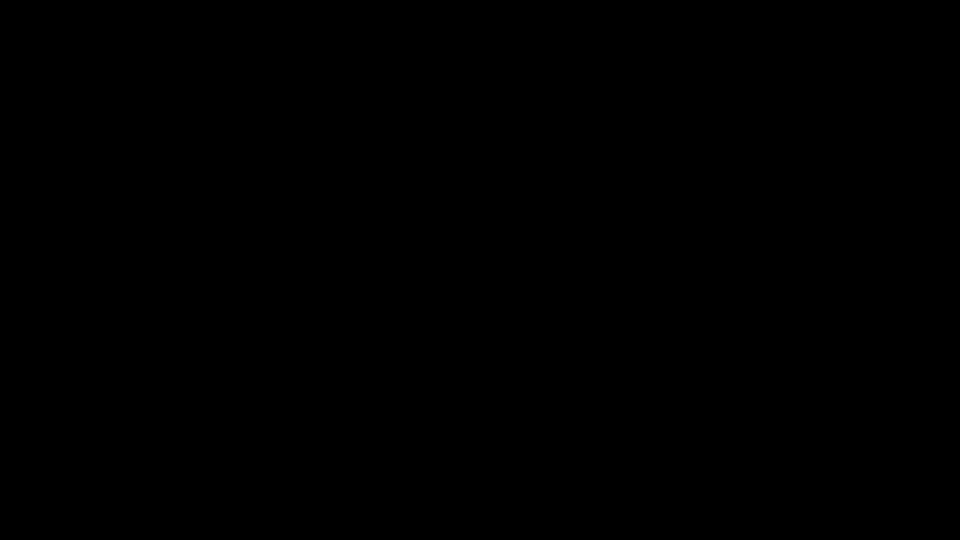